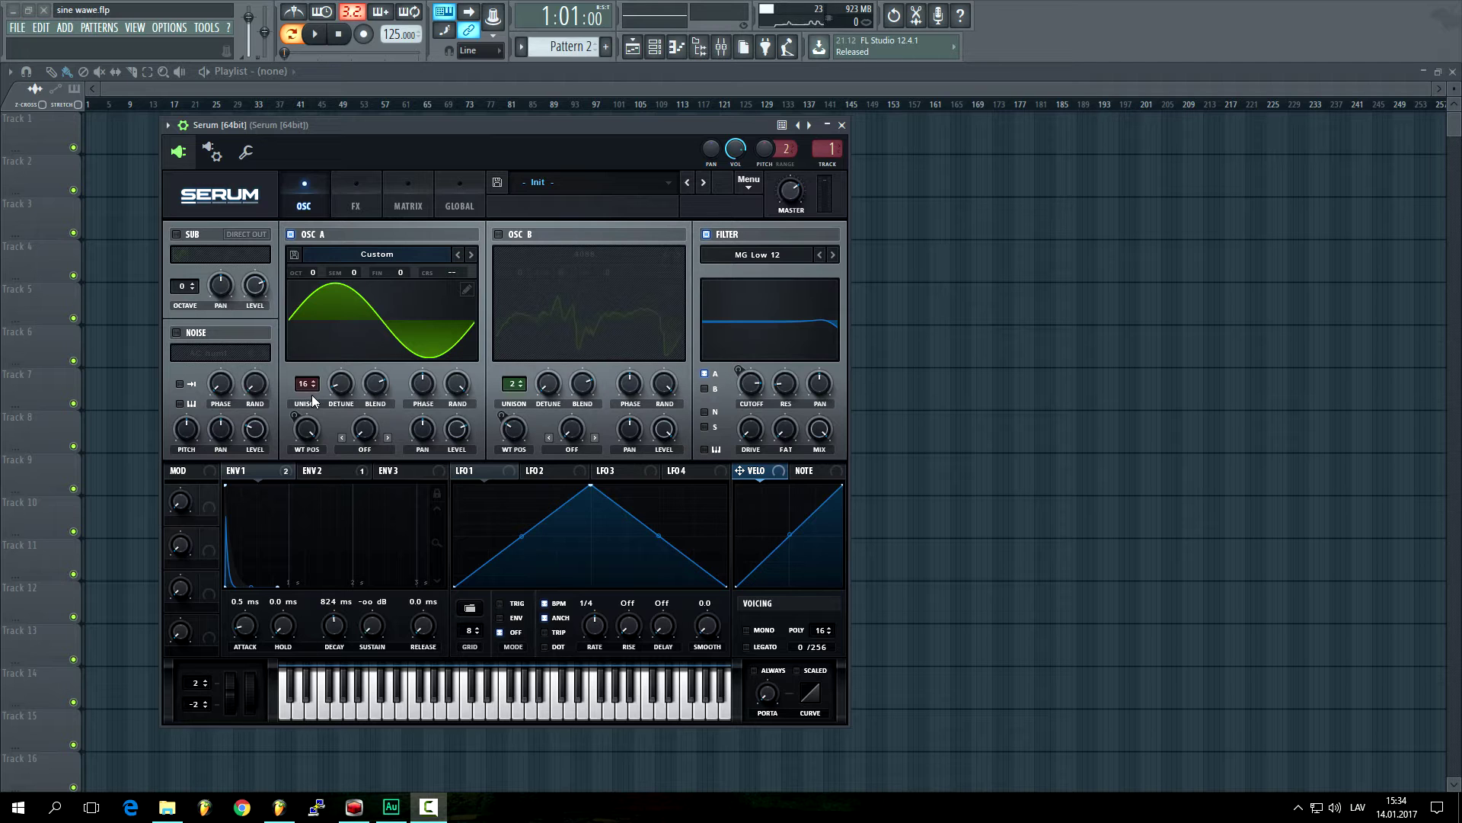
Step: Audition notes on Serum's on-screen keyboard, close the playlist and move the Serum window toward the middle of the workspace
click(295, 706)
drag(298, 707, 554, 706)
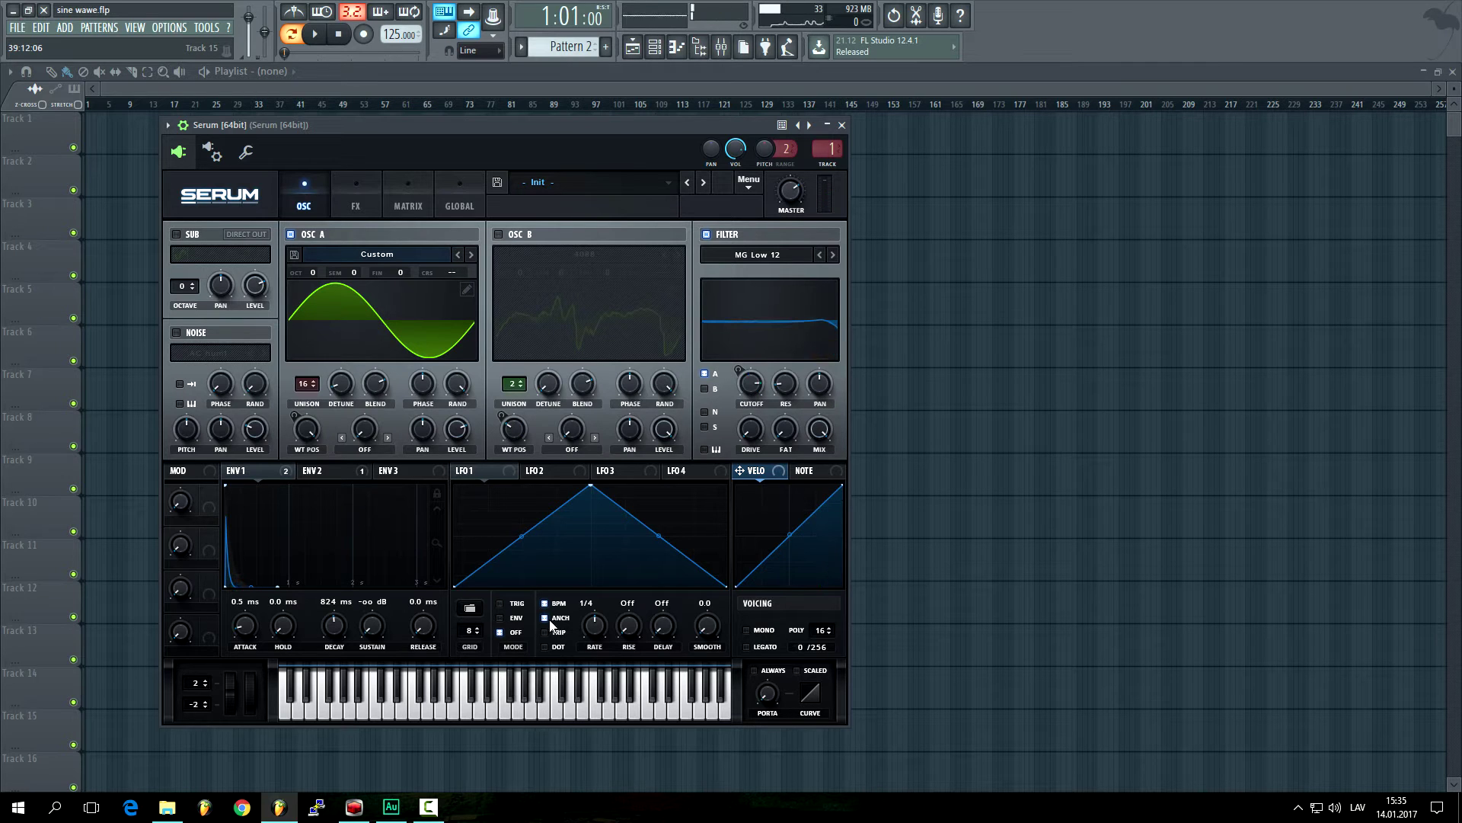
click(1452, 71)
drag(680, 129, 938, 122)
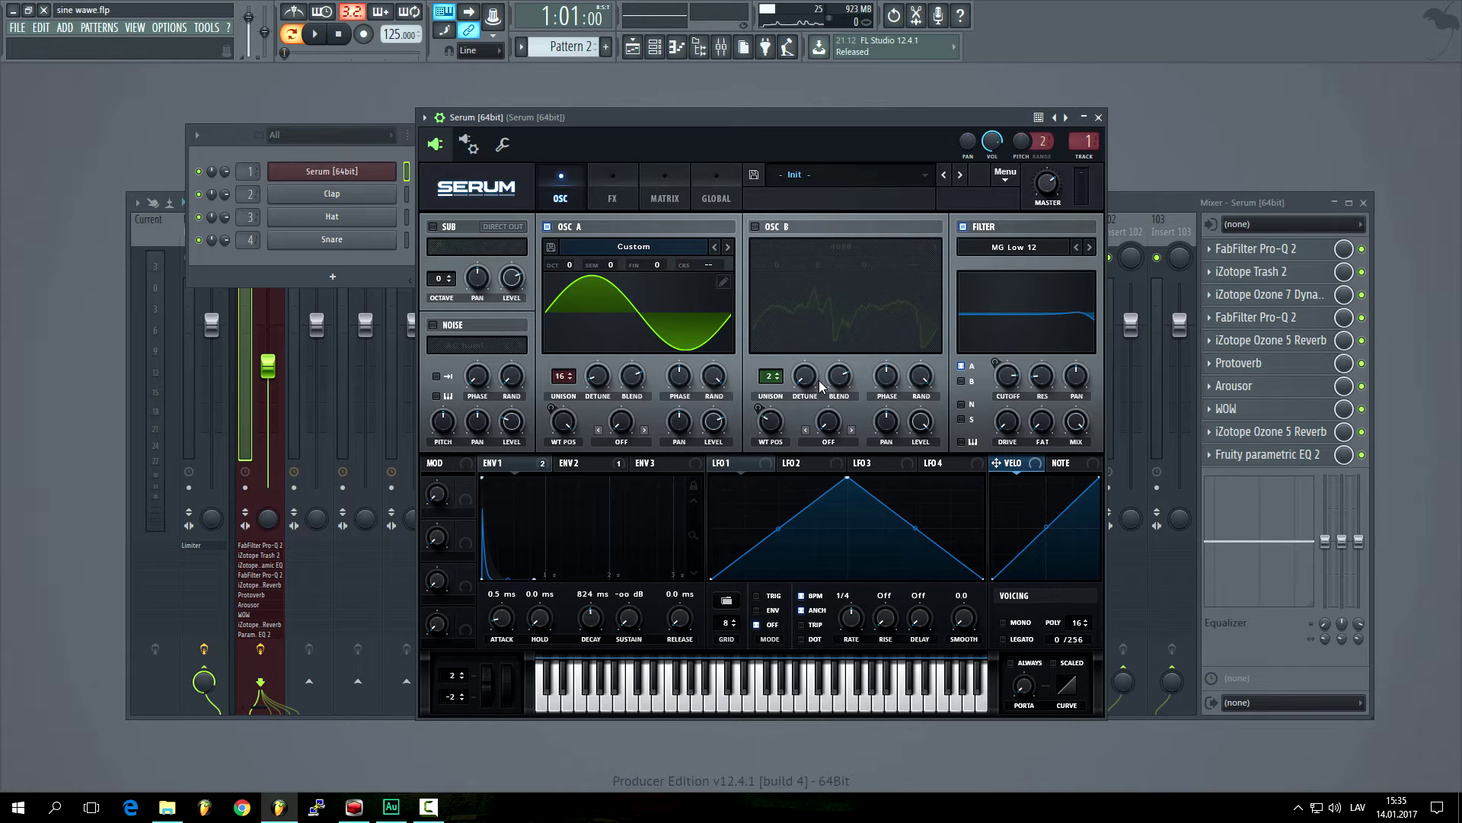
Step: Compare Serum's sound with its filter off and on by playing notes, leaving the filter enabled
click(556, 703)
click(963, 227)
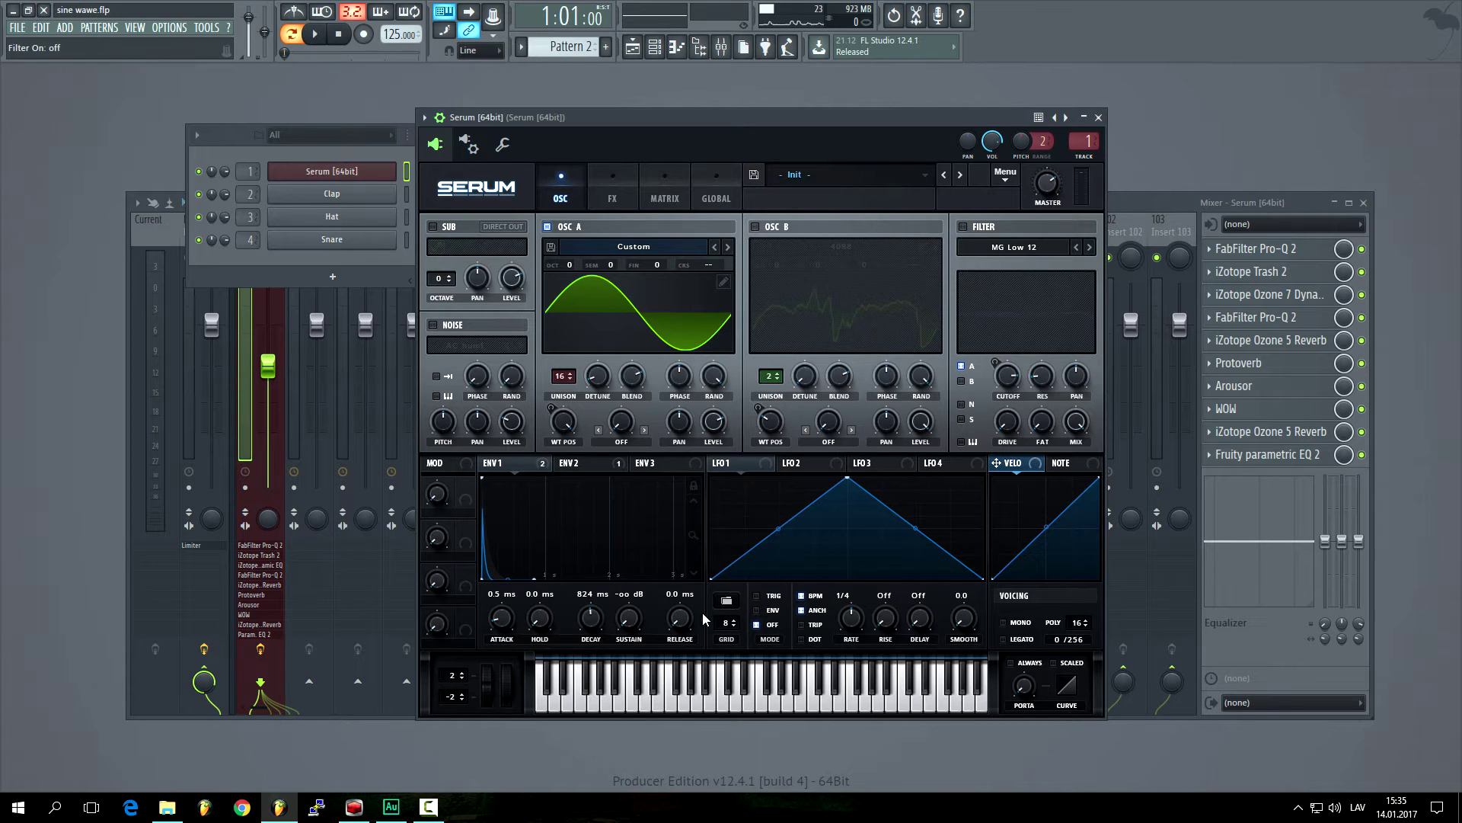
click(550, 705)
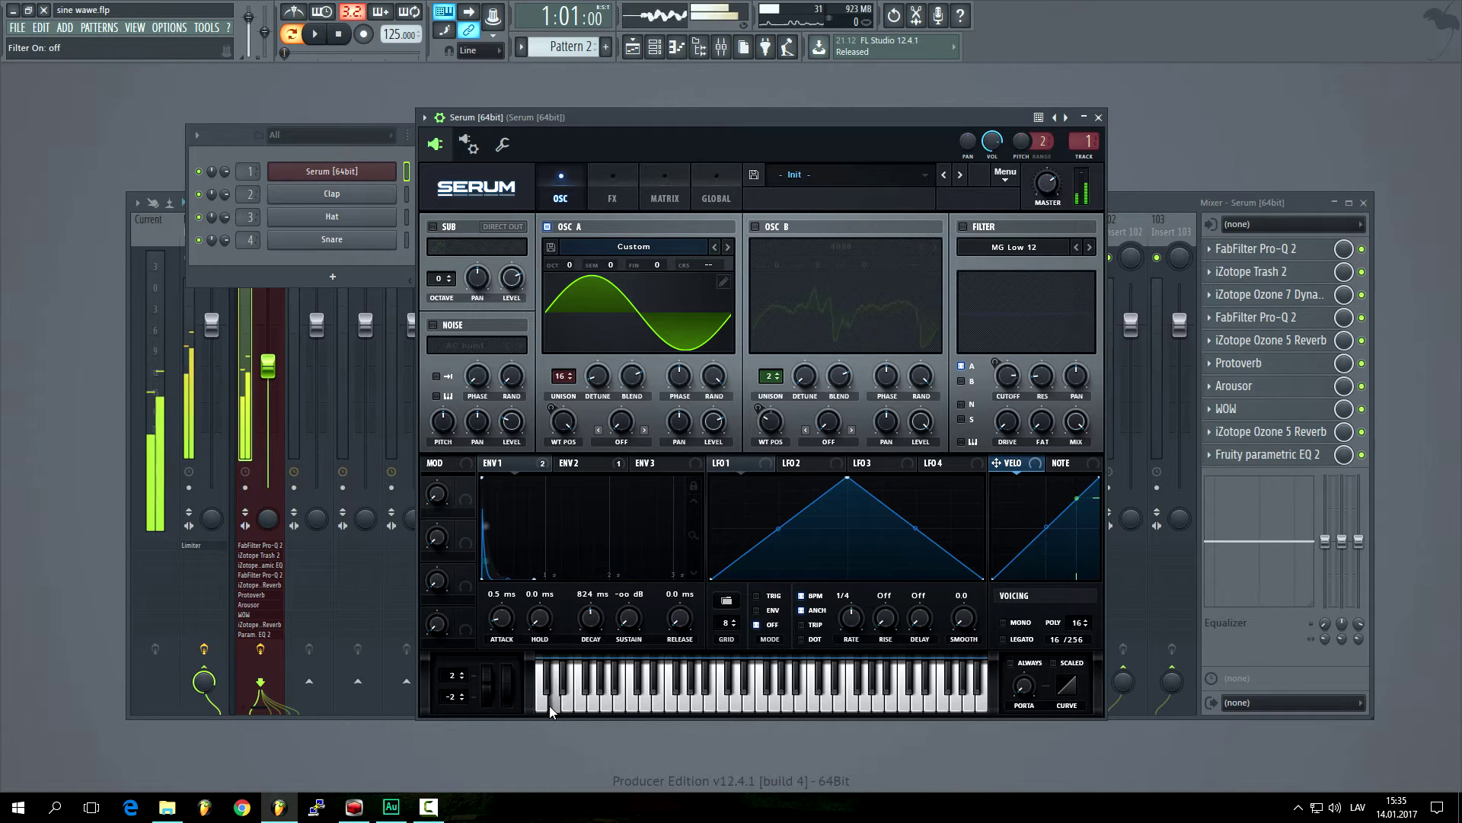
click(963, 228)
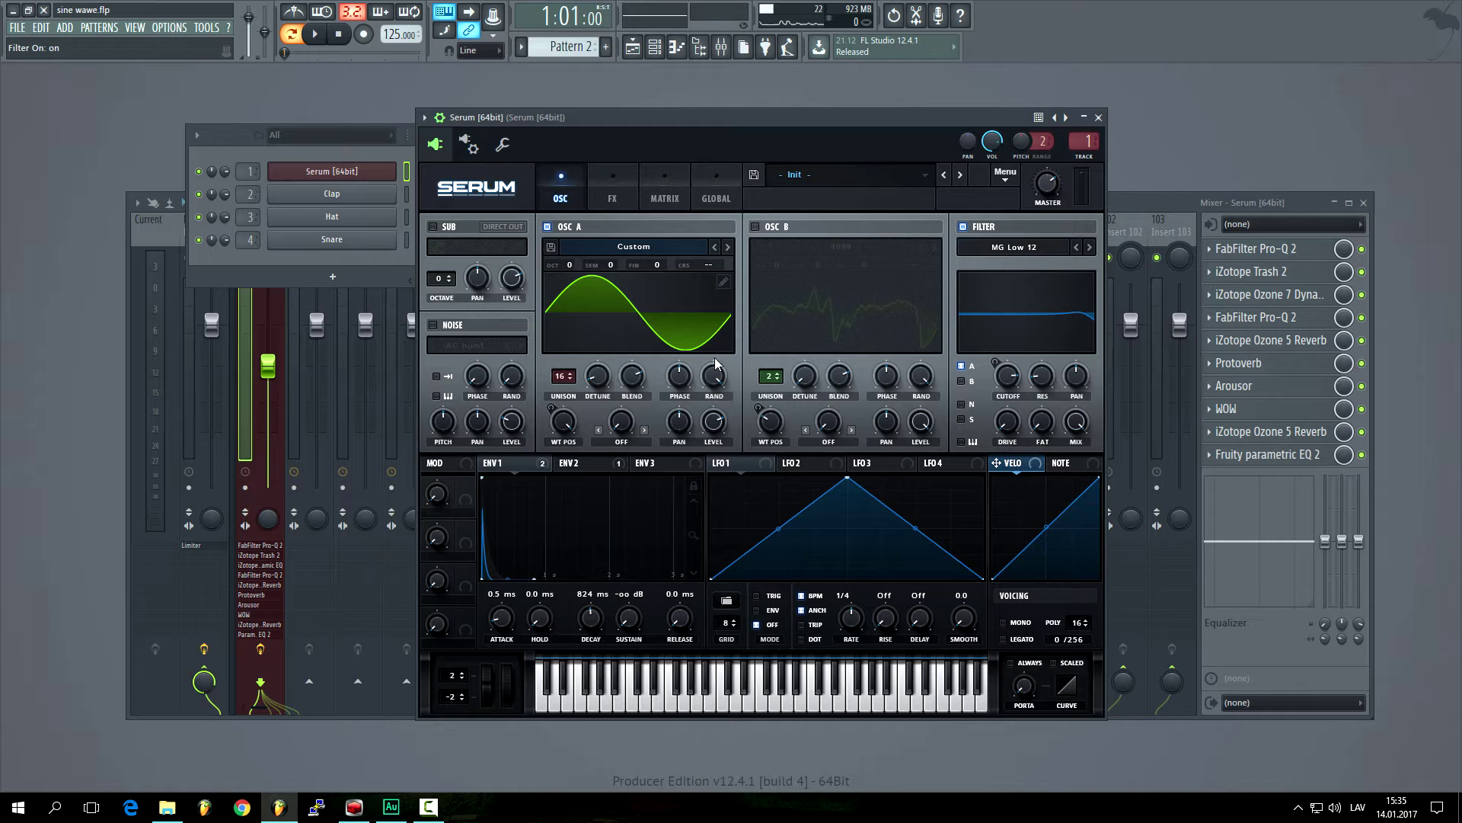
key(b)
key(m)
Step: Show Serum's FX page with the Chorus and Reverb effects and audition notes and Pattern 2 through them
click(612, 194)
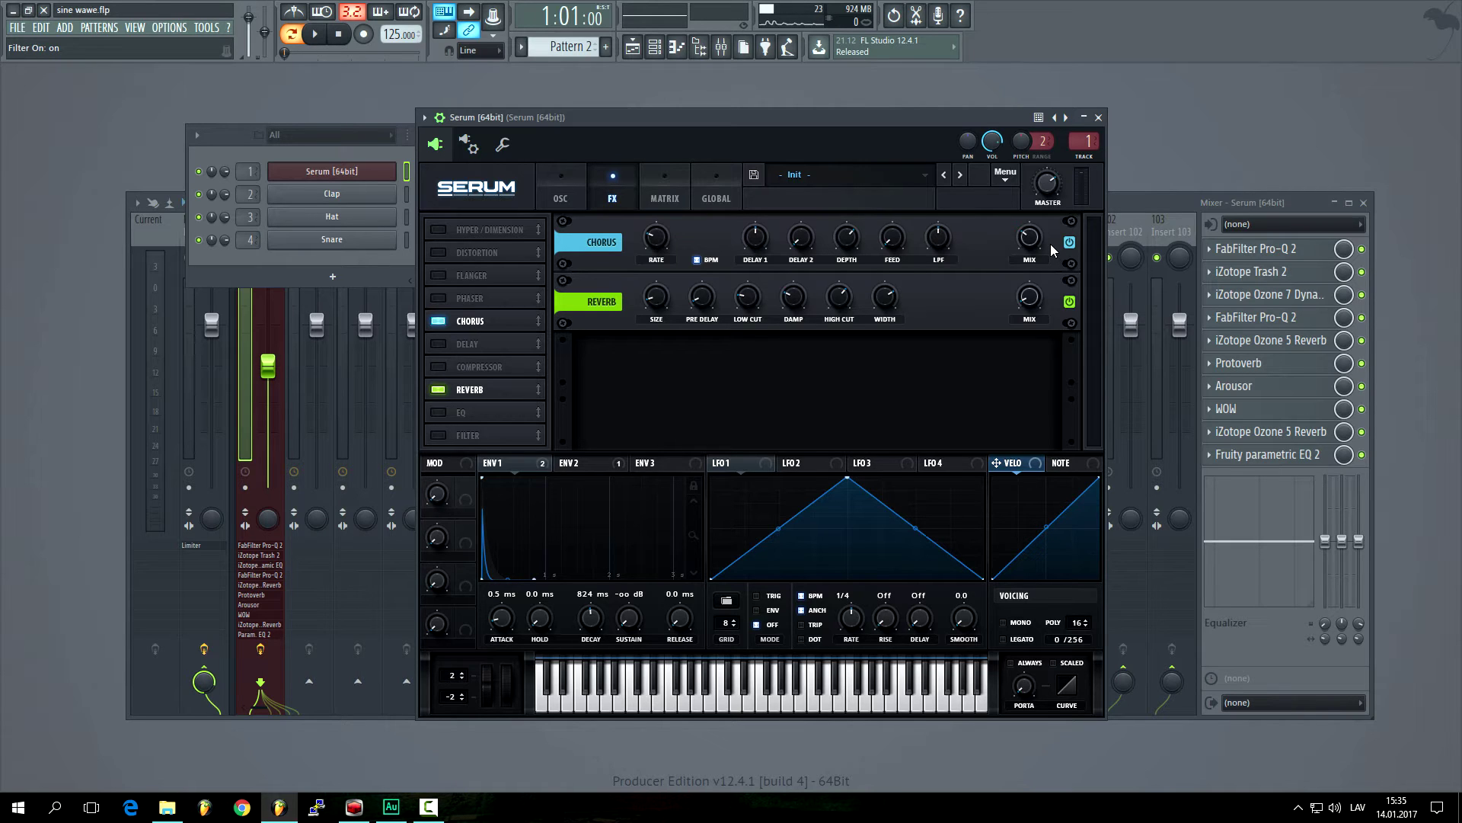
click(550, 708)
click(568, 701)
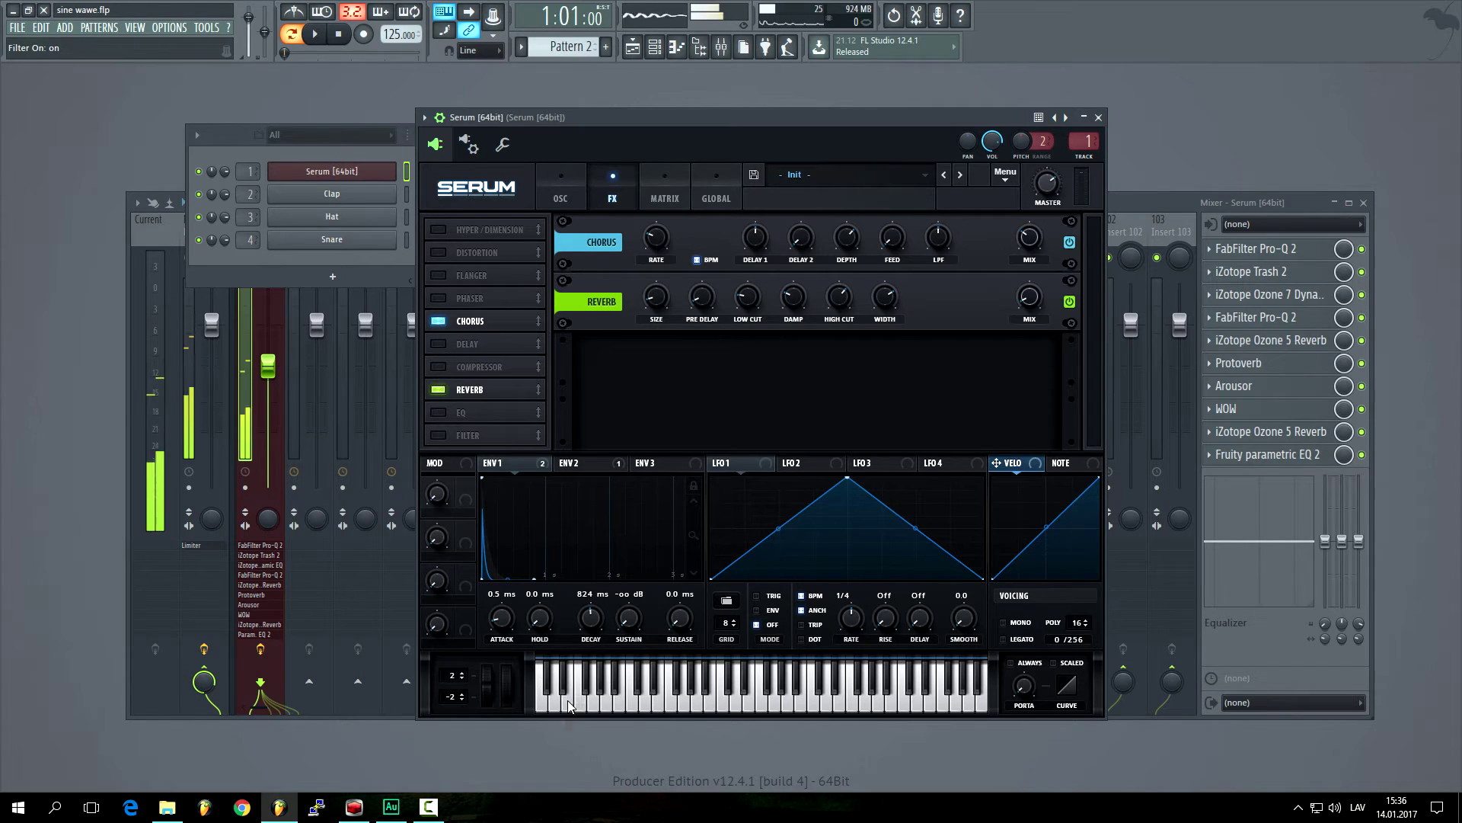
key(space)
drag(1022, 117, 1050, 235)
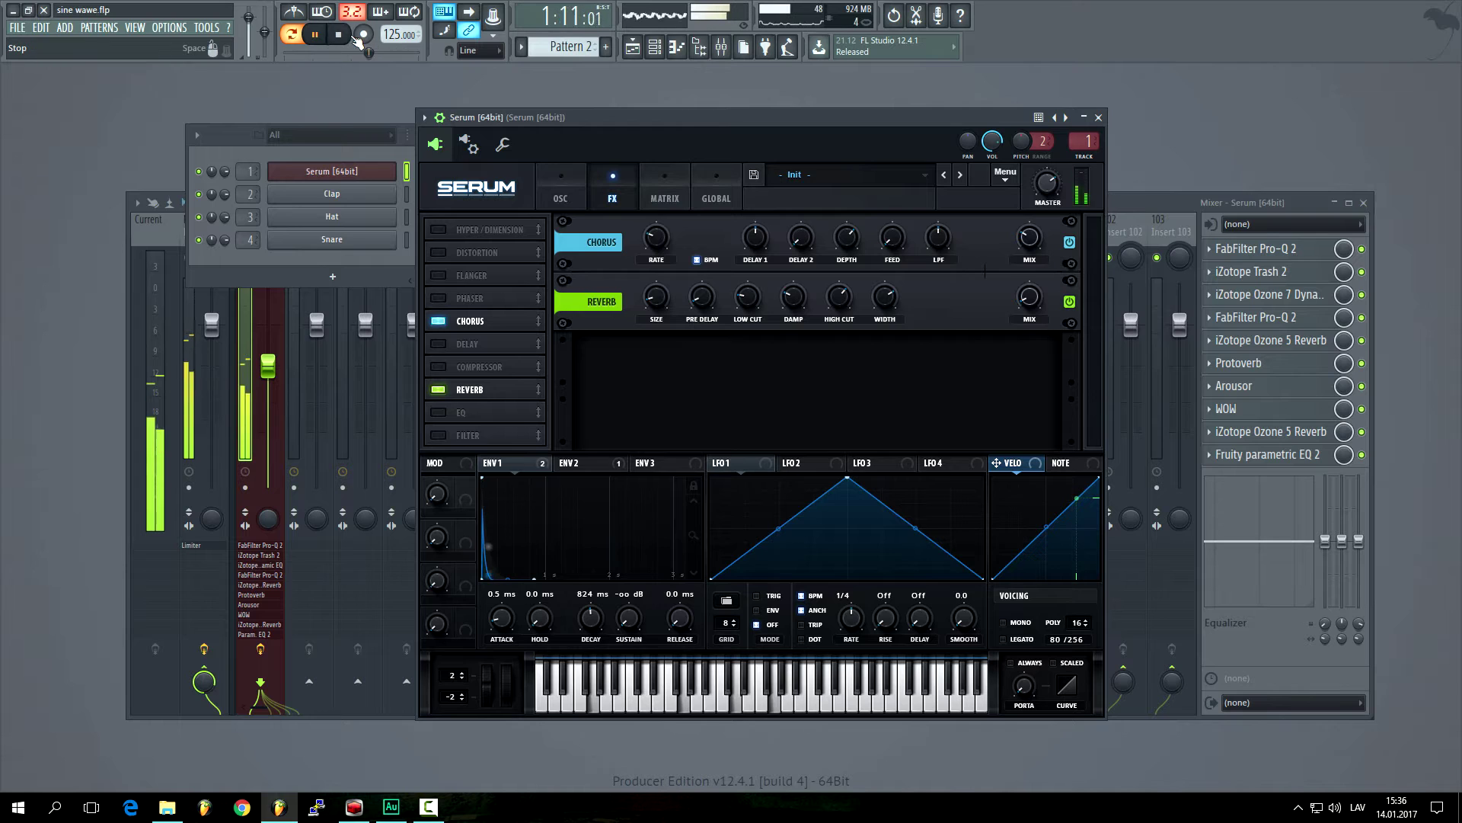
click(355, 35)
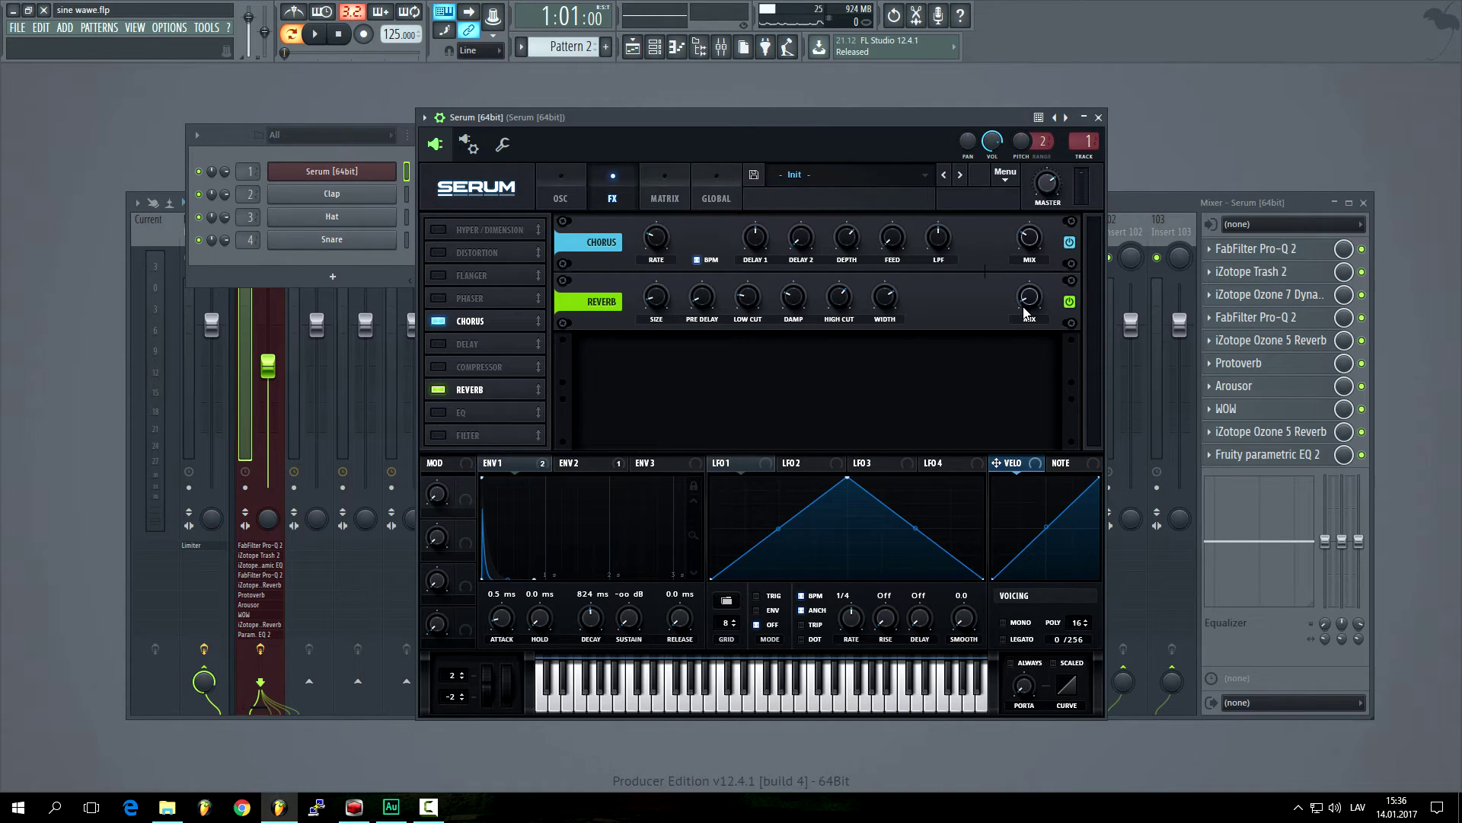
Step: Close Serum from its oscillator page, bring the mixer forward and play Pattern 2 with the Serum track's effects disabled
click(561, 191)
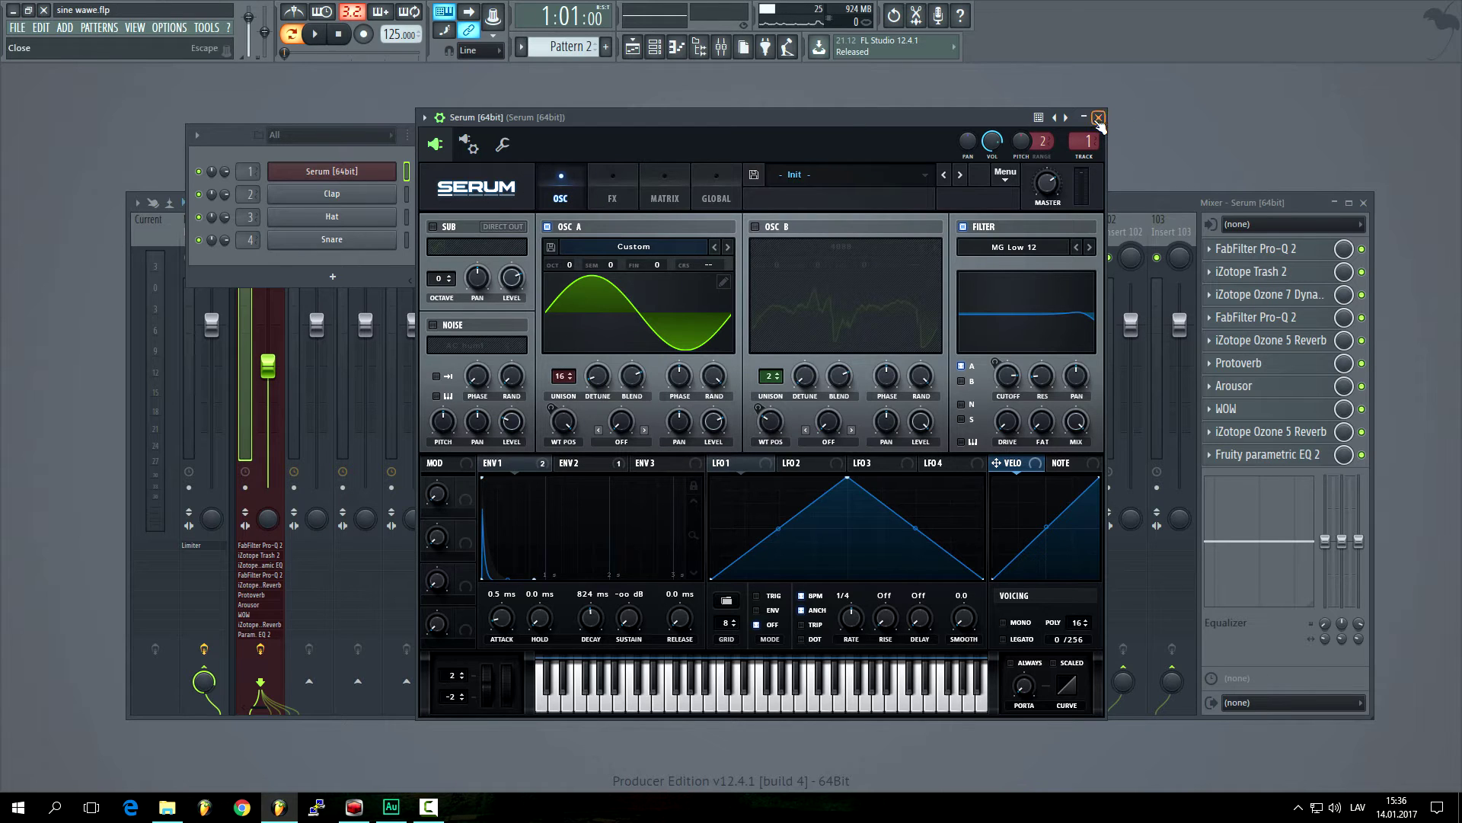
click(1099, 118)
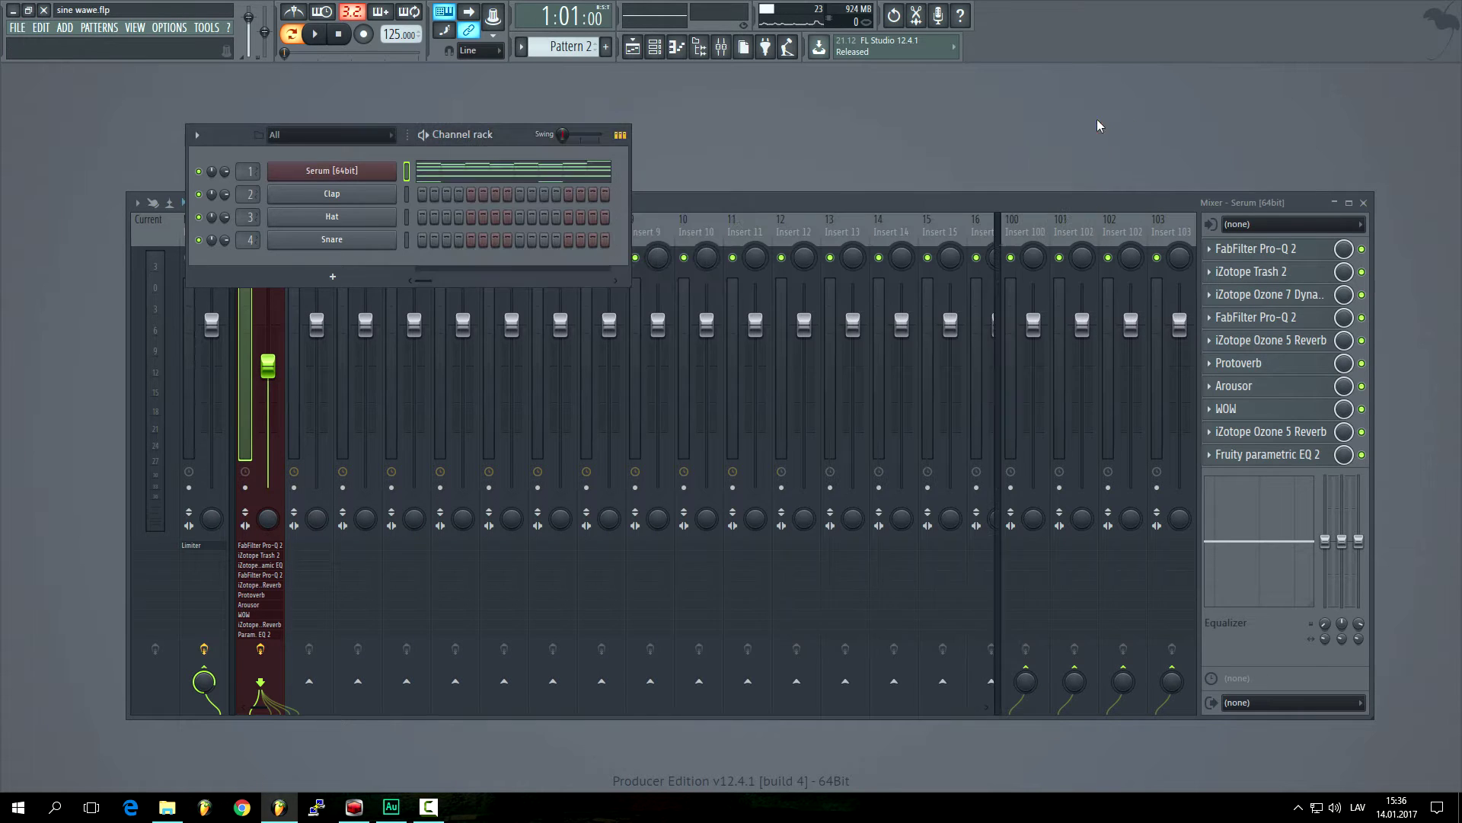
click(449, 406)
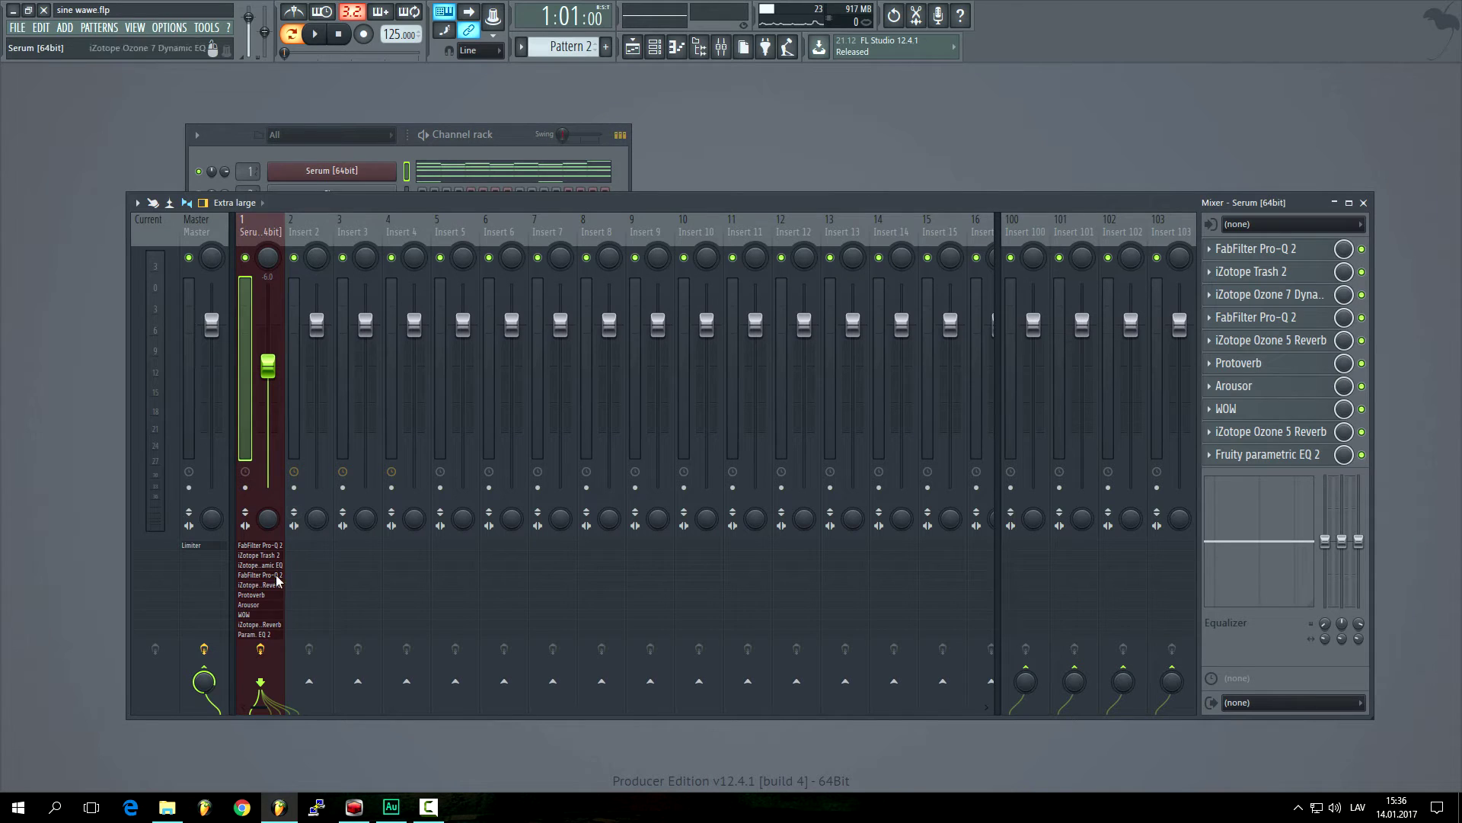
click(312, 37)
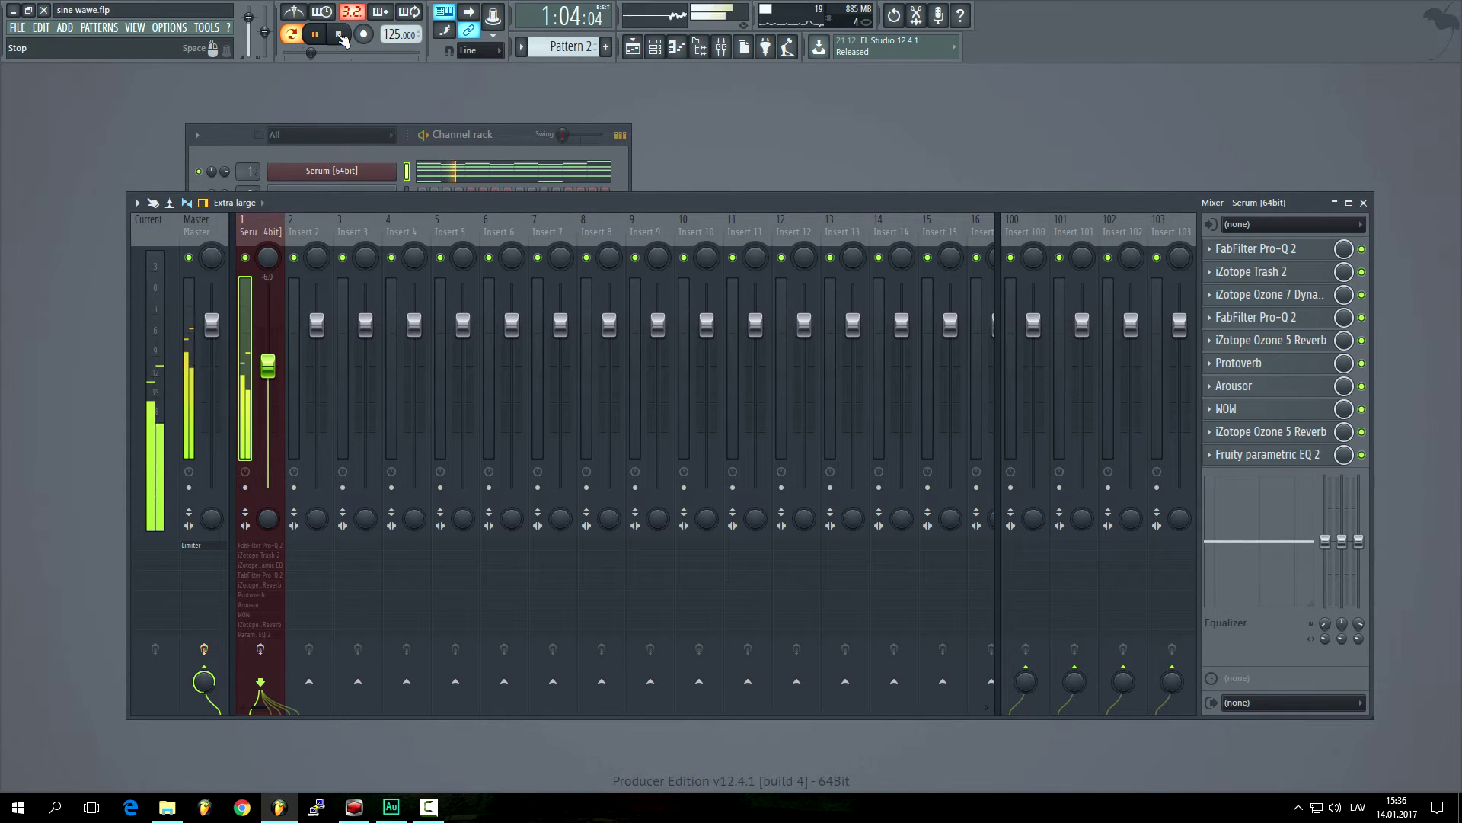
click(340, 35)
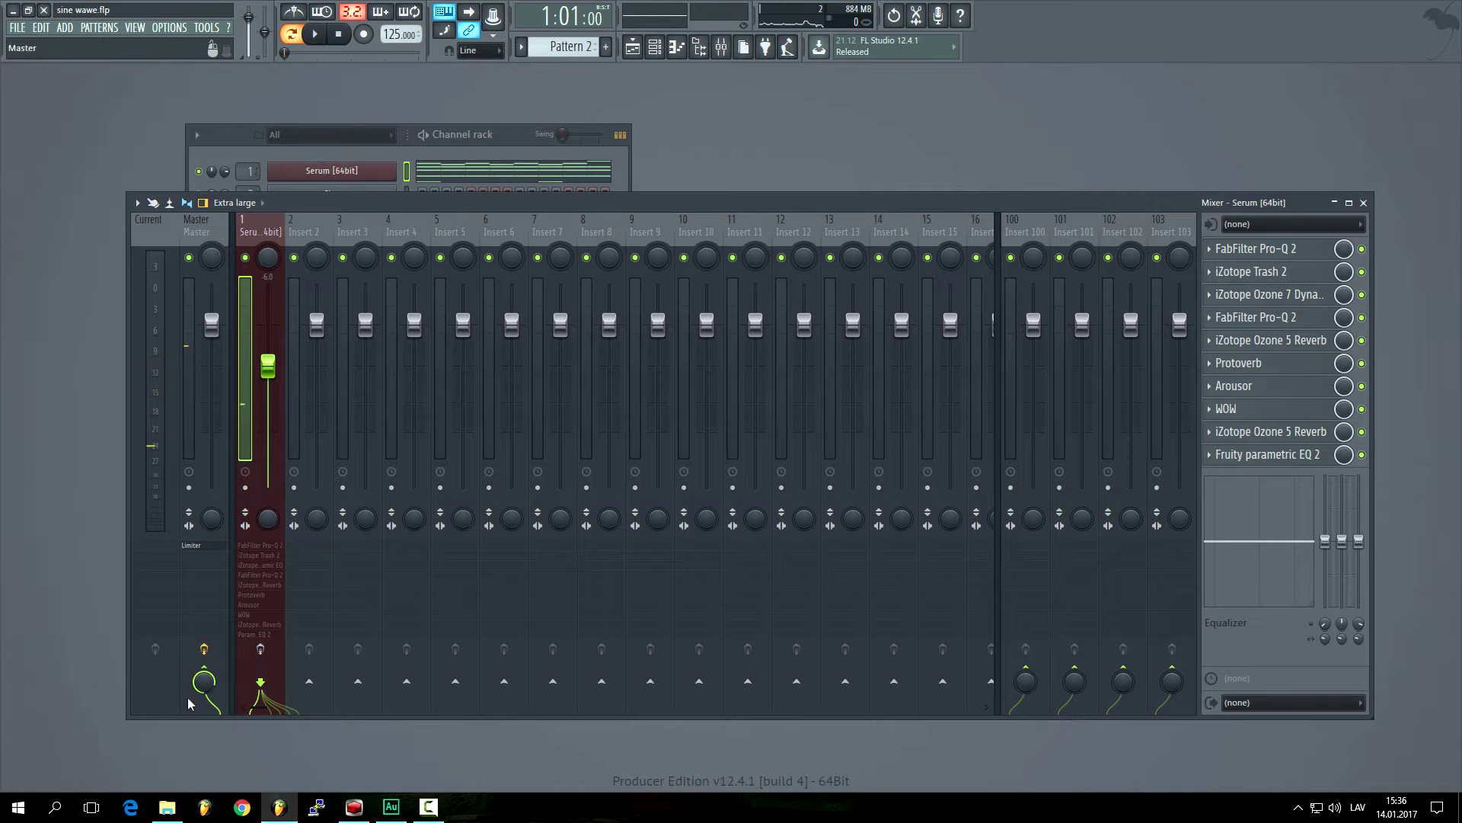
Step: Solo the first FabFilter Pro-Q 2 slot on the Serum mixer track, open the equalizer and play Pattern 2 through it
right_click(1363, 250)
click(1374, 259)
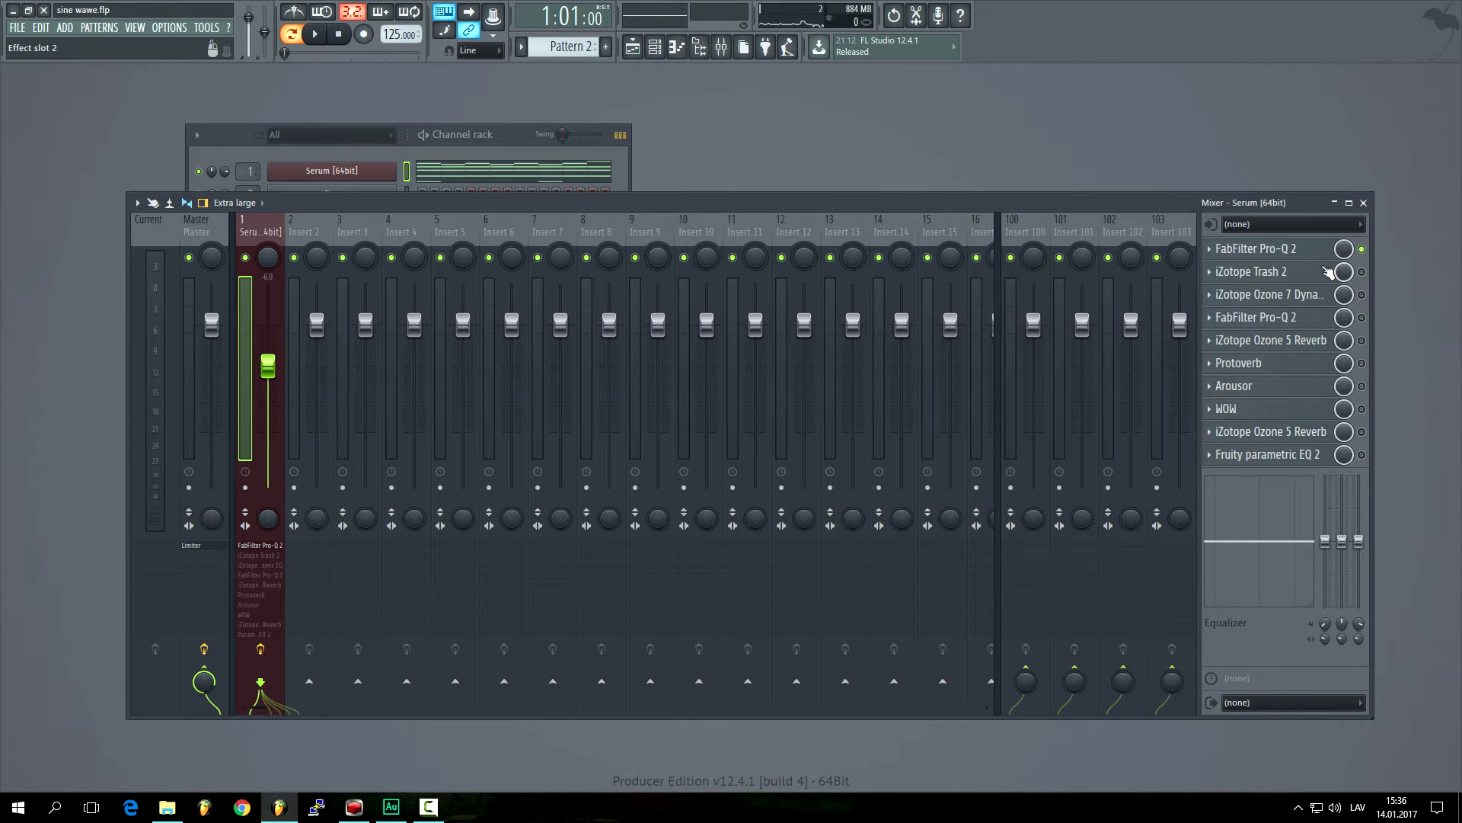
click(1297, 252)
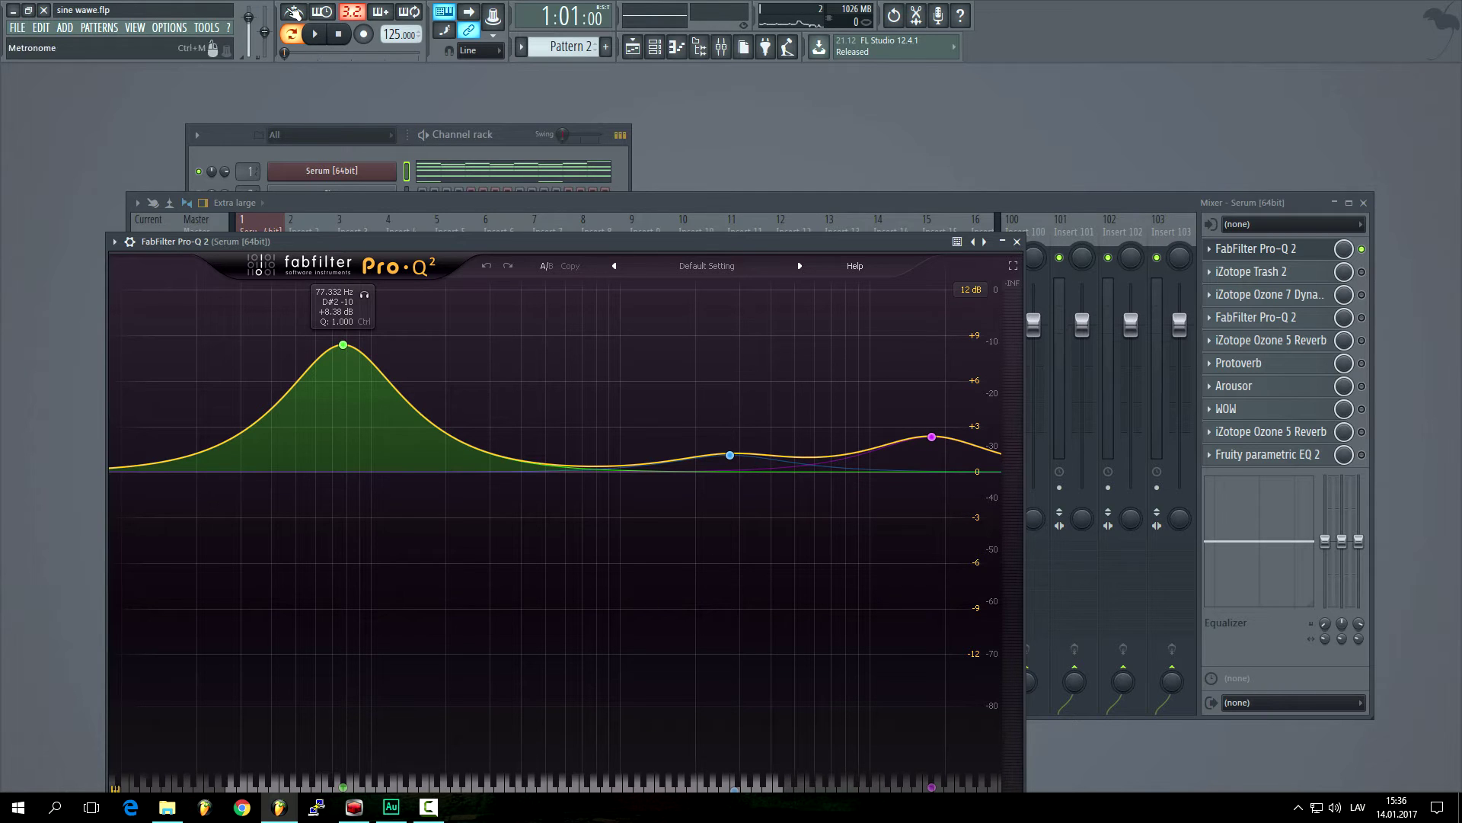
key(space)
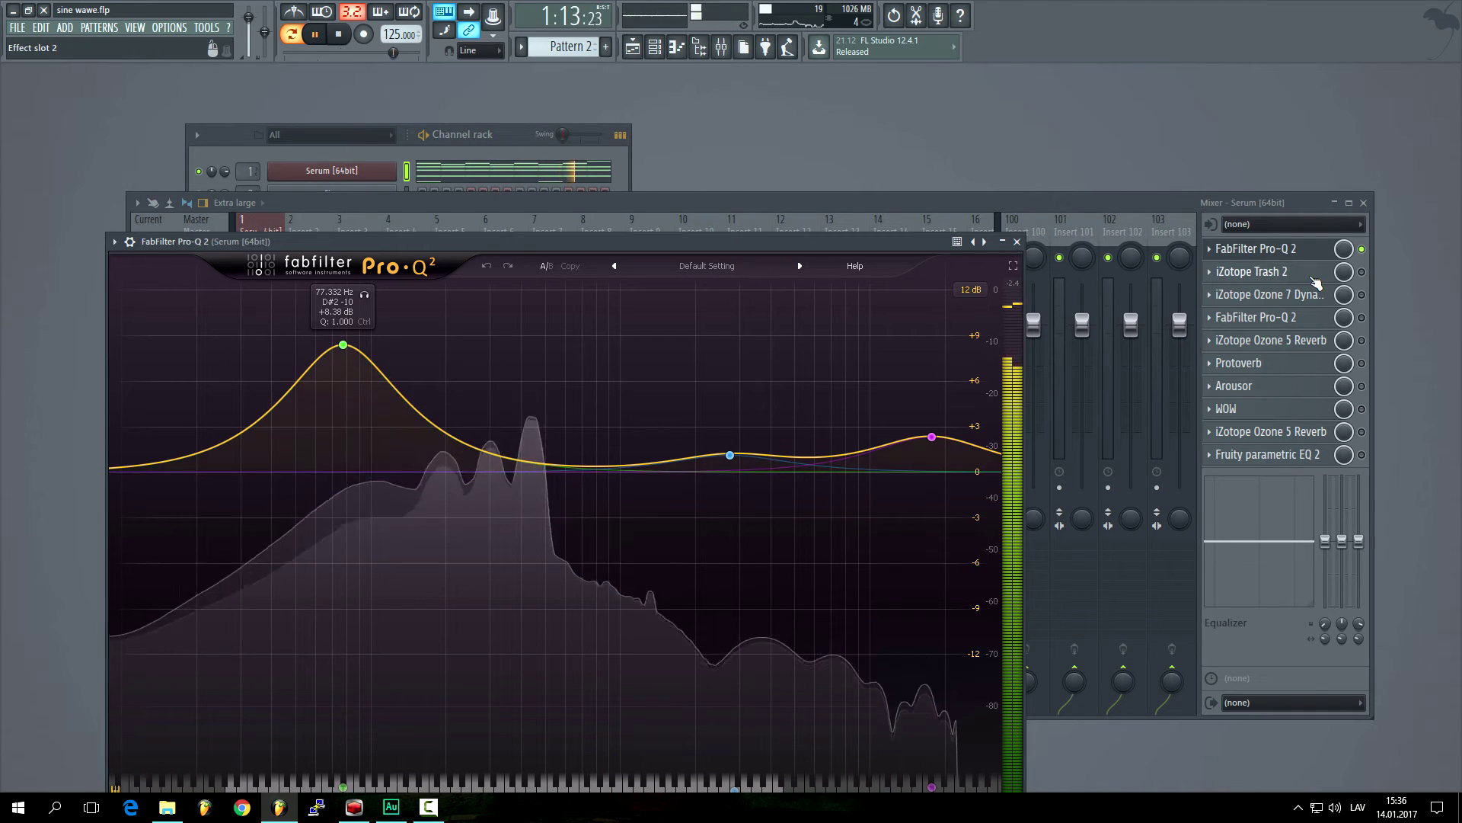
Step: Stop playback, recheck the FabFilter Pro-Q 2 curve, and open and enable iZotope Trash 2 on the Serum track
click(1268, 271)
key(space)
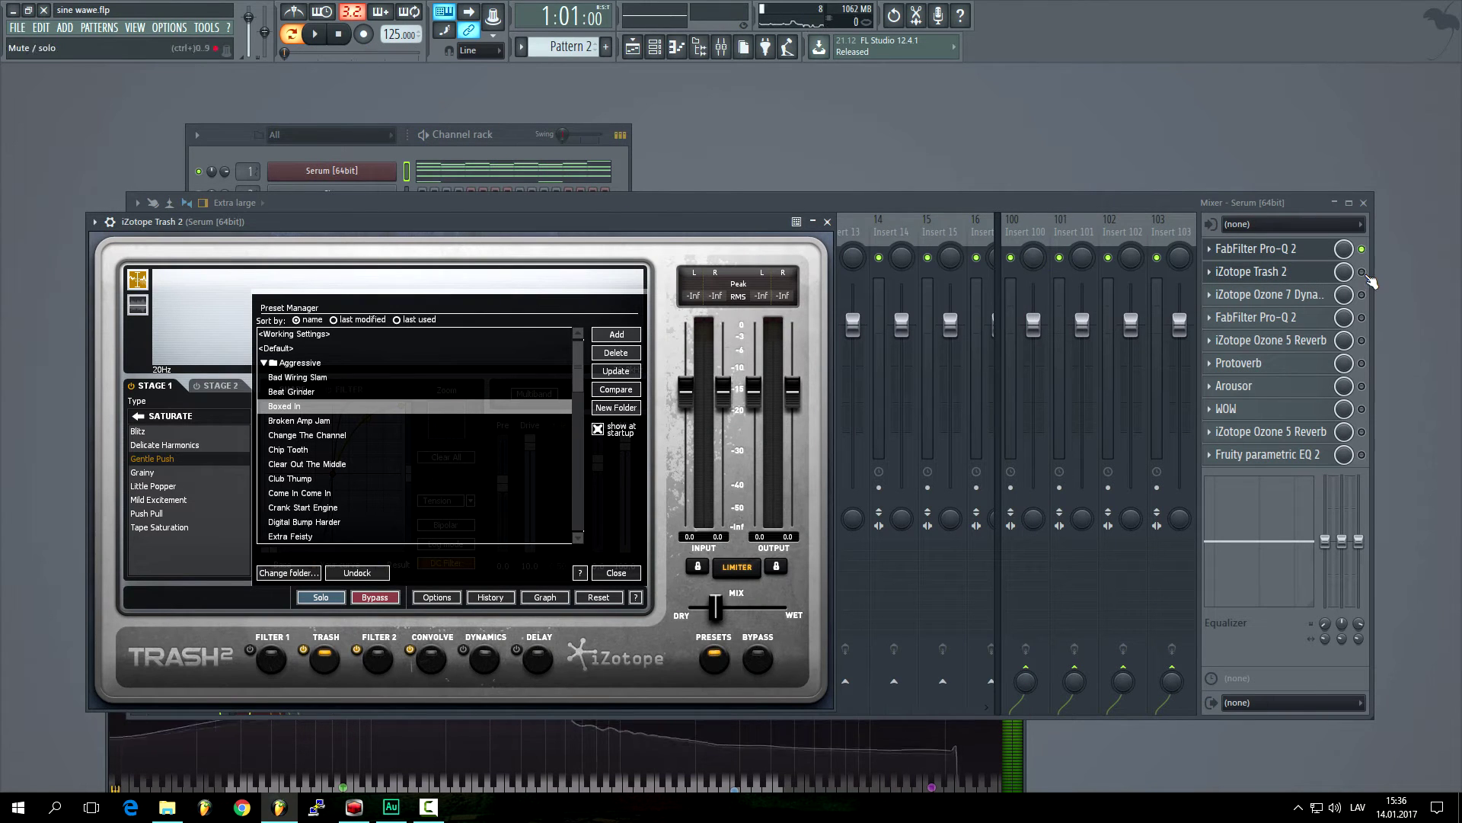
click(1288, 251)
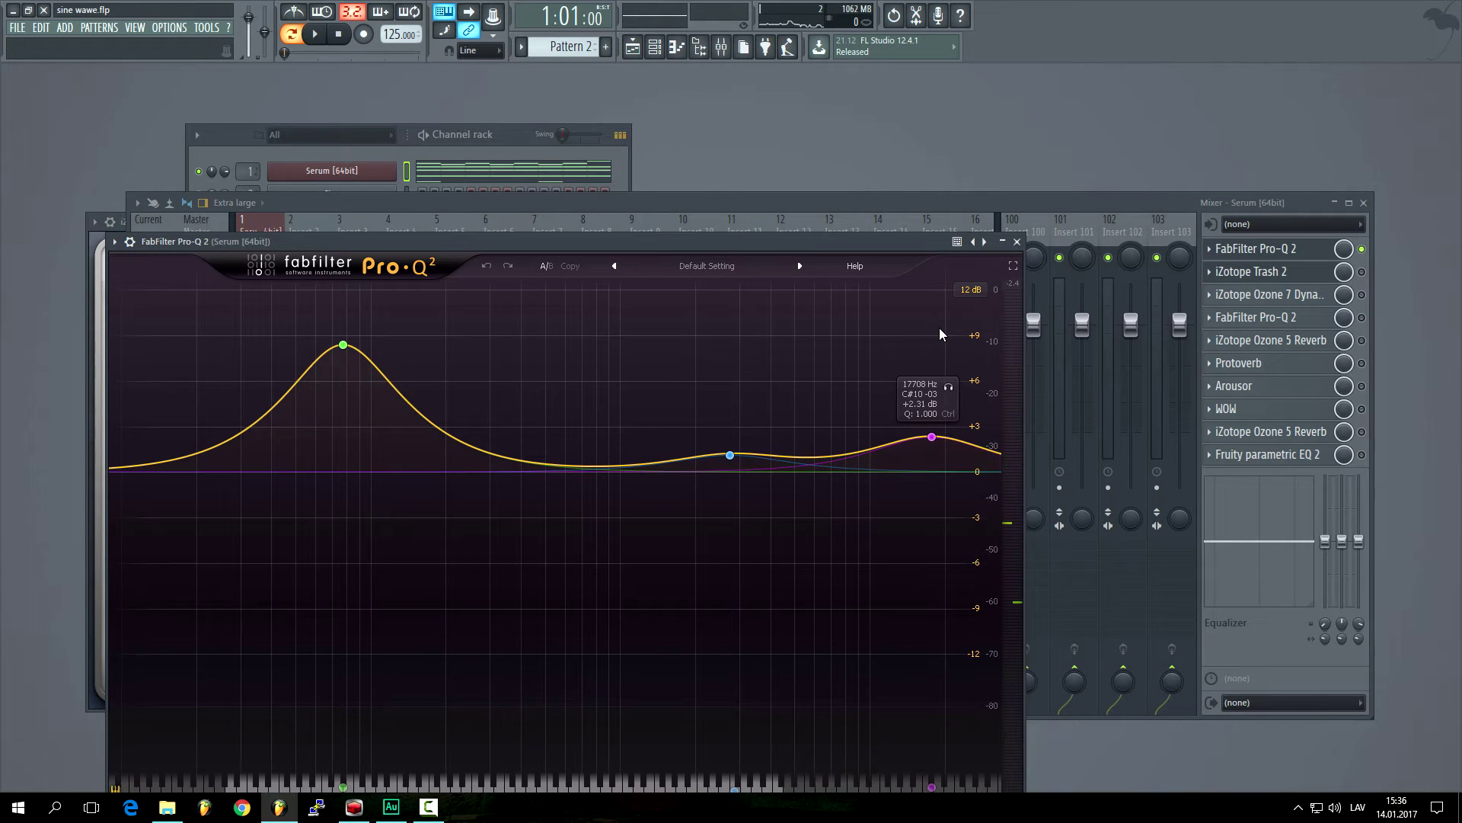
click(1285, 272)
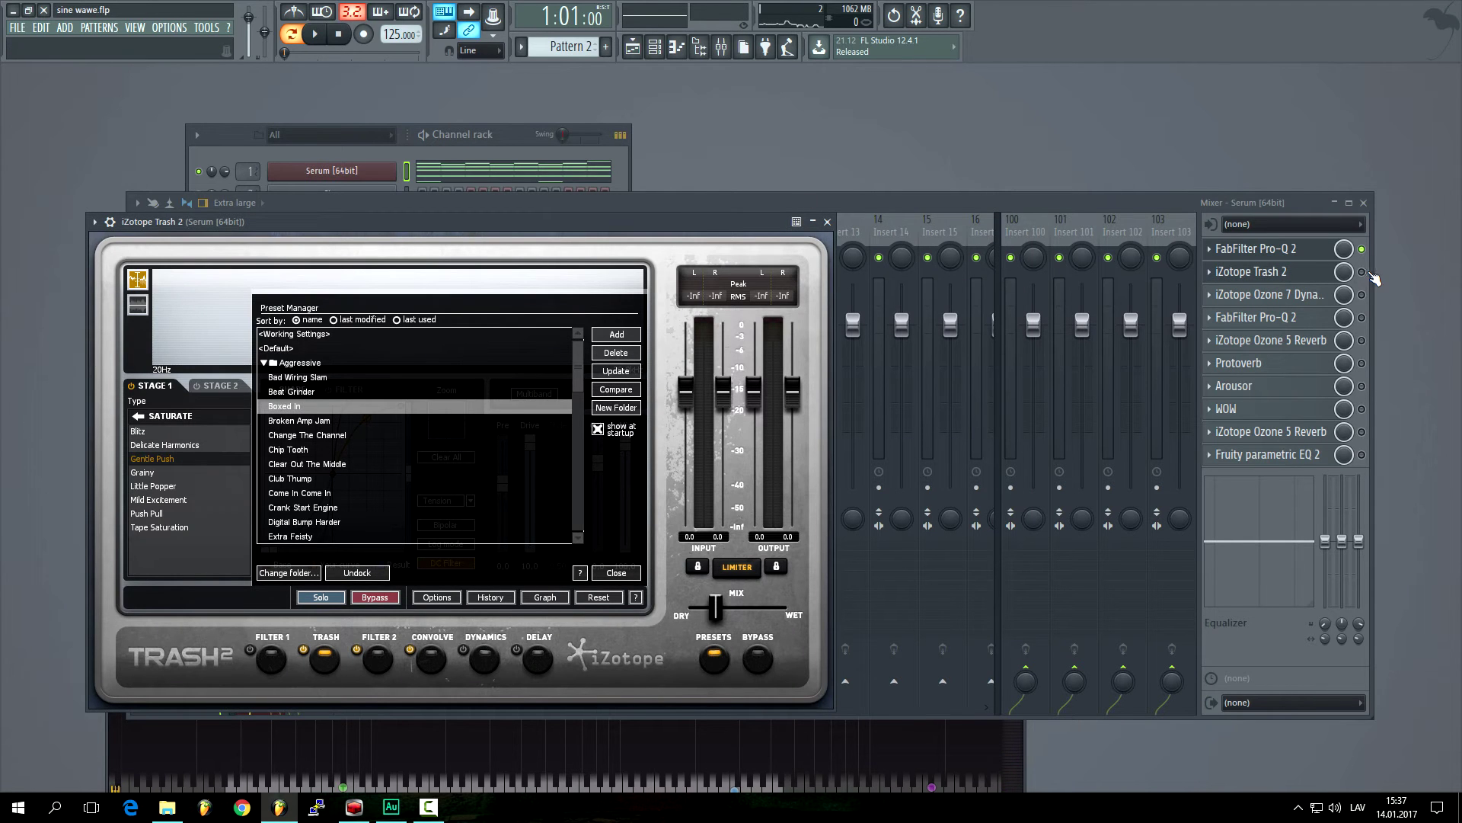
click(1362, 272)
click(1310, 275)
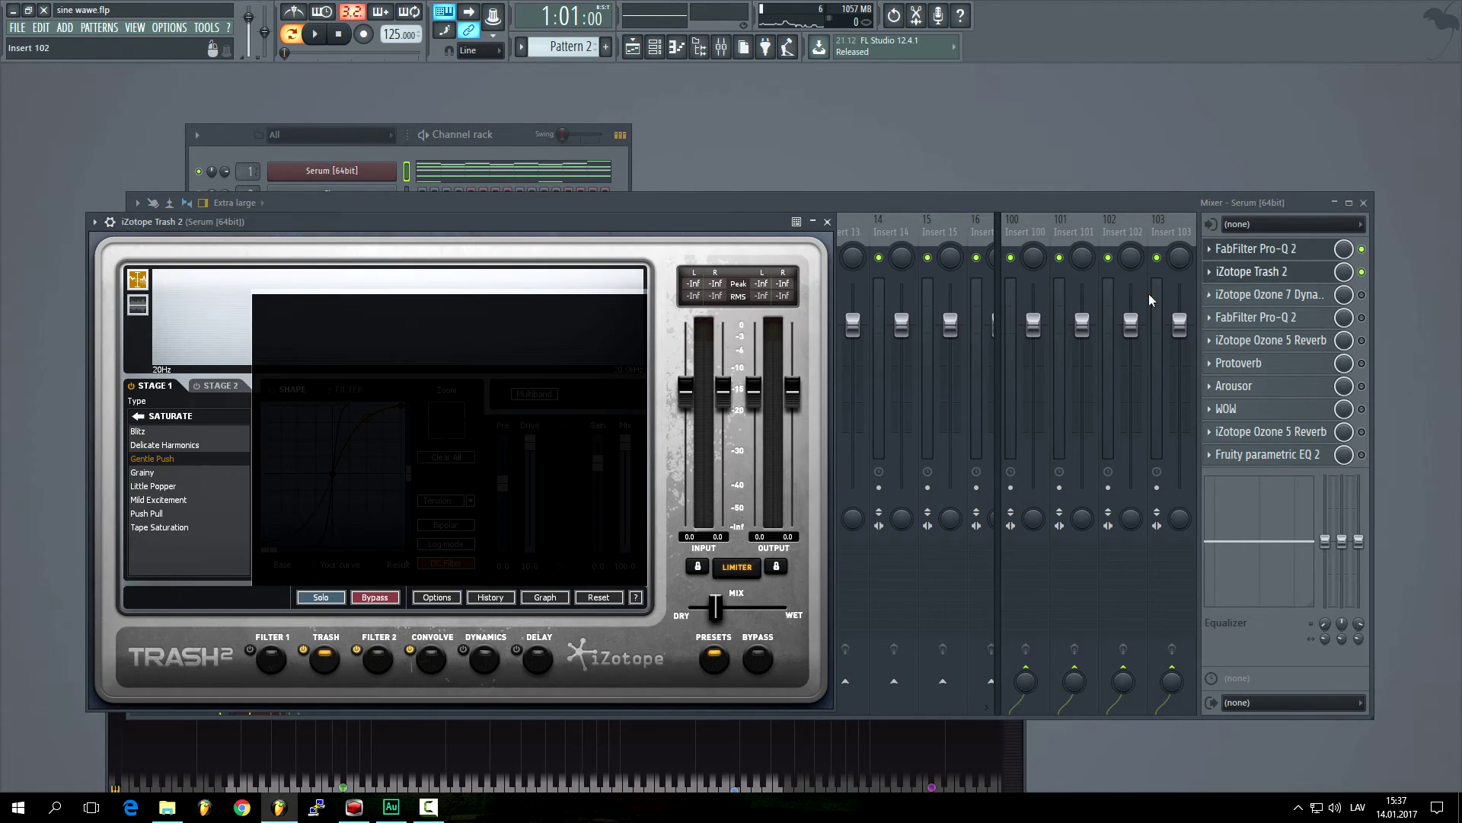
Step: Play Pattern 2 and Pattern 1 in turn to hear them through iZotope Trash 2
click(314, 34)
click(339, 35)
drag(568, 47, 567, 68)
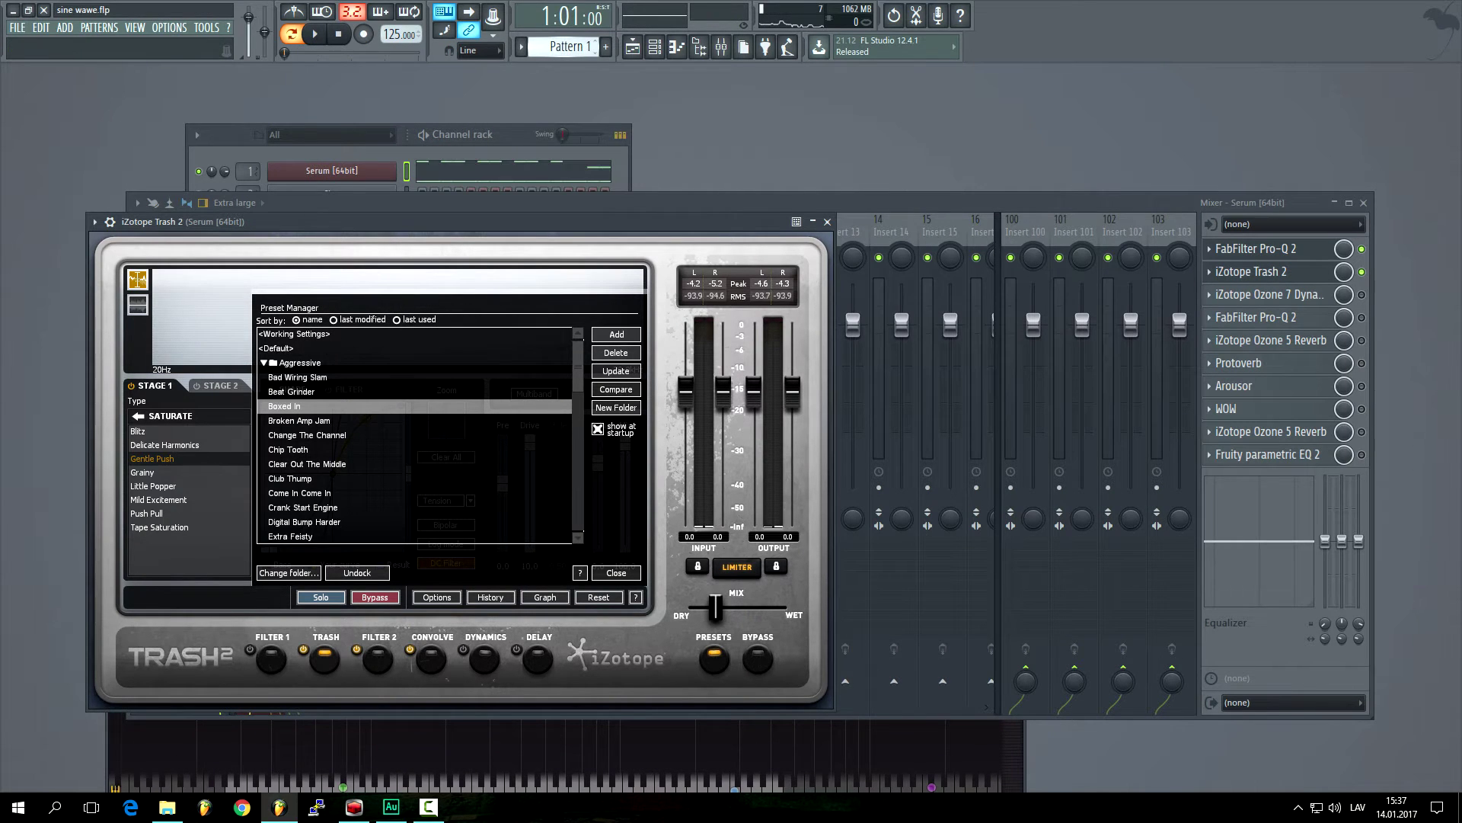
click(322, 41)
click(340, 37)
Step: Select the empty Pattern 6 and open the Serum channel's piano roll
drag(567, 47, 567, 14)
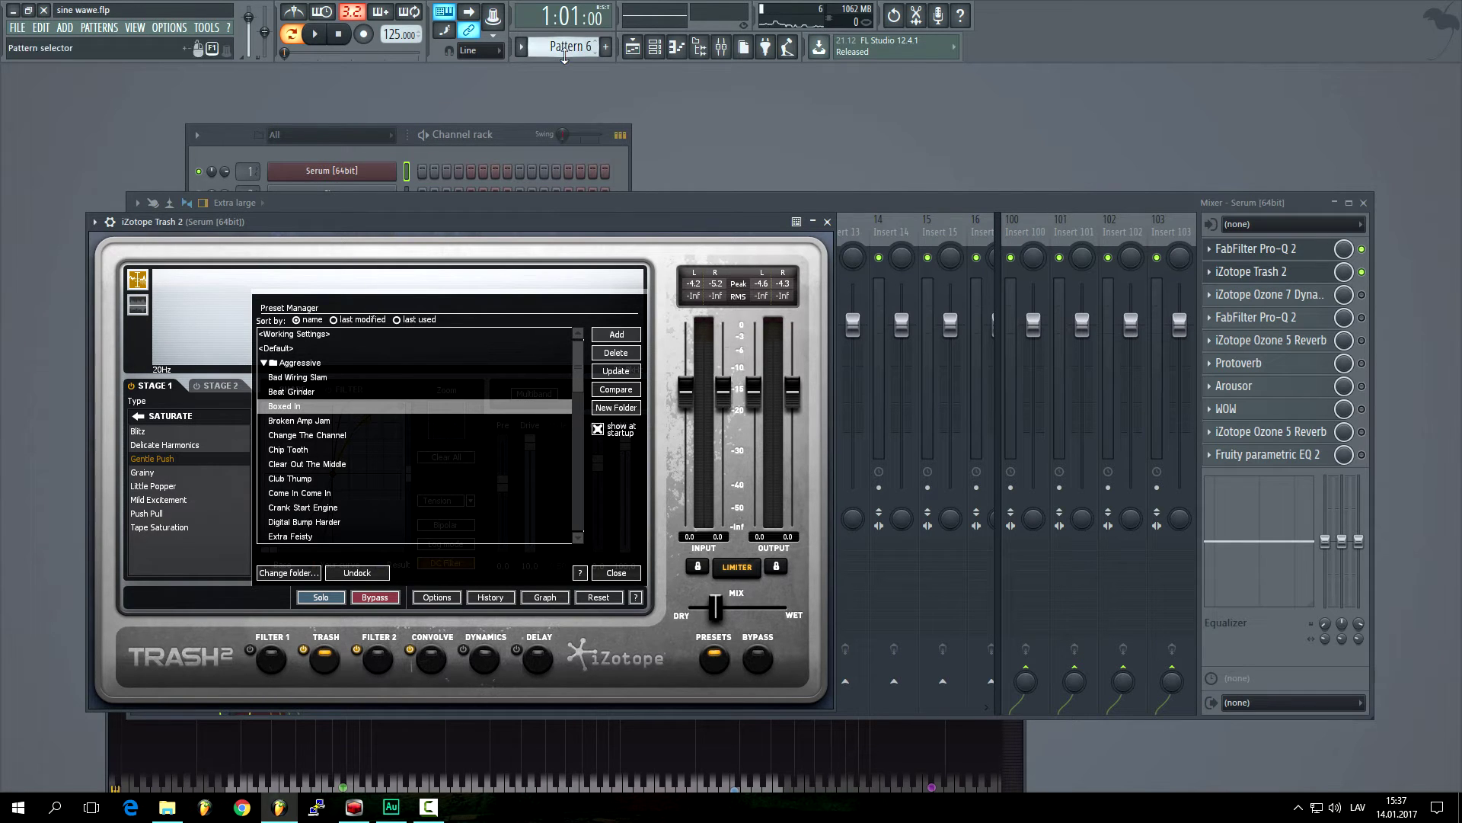
click(515, 135)
right_click(390, 170)
click(453, 171)
Step: Draw a one-bar descending line of eight consecutive notes: F6, D#6, C6, A5, F5, C5, A4 and C4
click(49, 169)
click(47, 364)
click(65, 365)
click(96, 393)
click(134, 435)
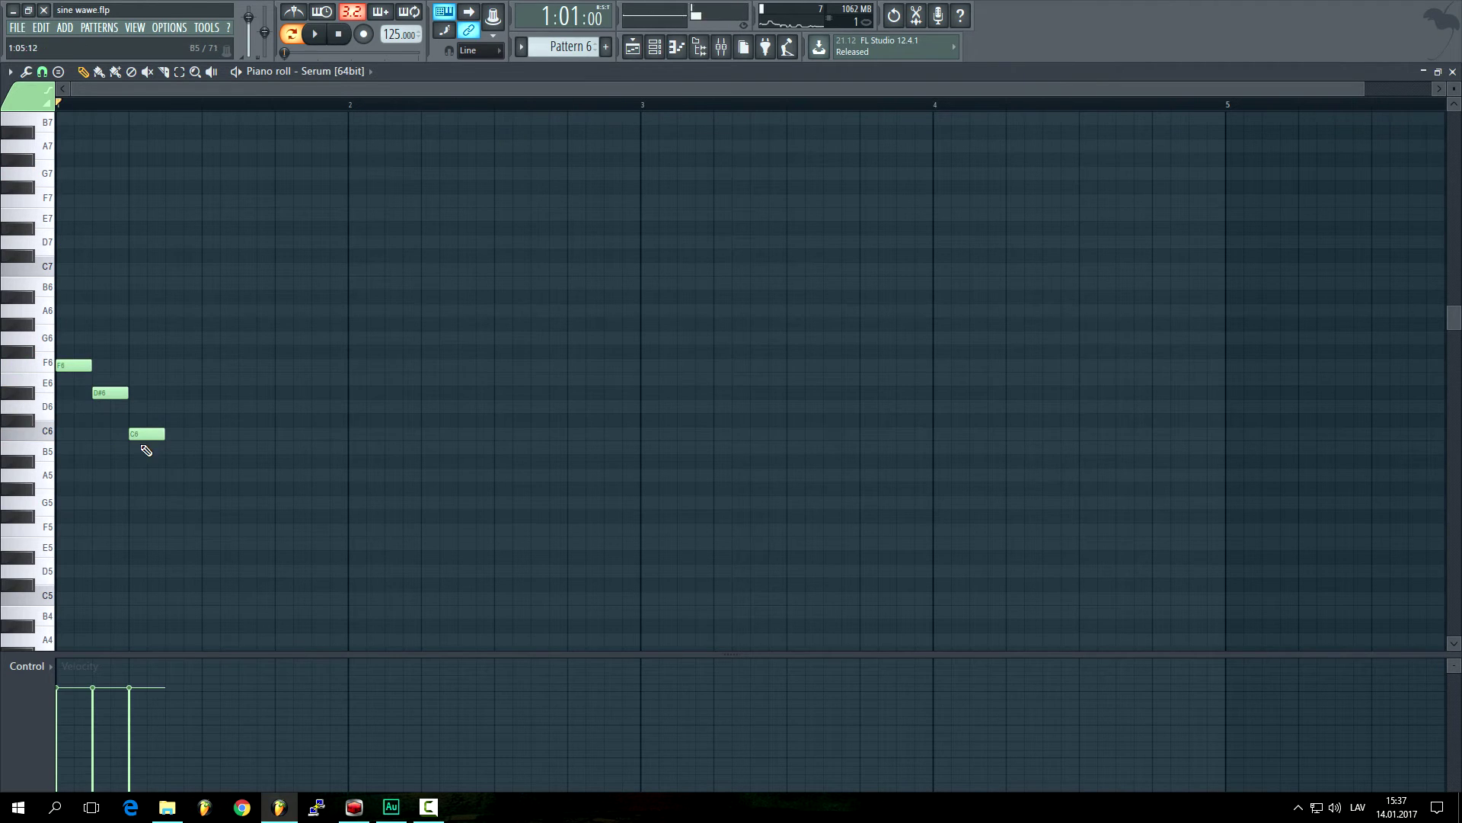
click(172, 475)
click(206, 530)
click(248, 596)
click(280, 640)
scroll(340, 569, down, 3)
click(326, 516)
Step: While Pattern 6 plays, lower the fifth note and move the last three to F4, B3 and G3, then close the piano roll and stop playback
key(space)
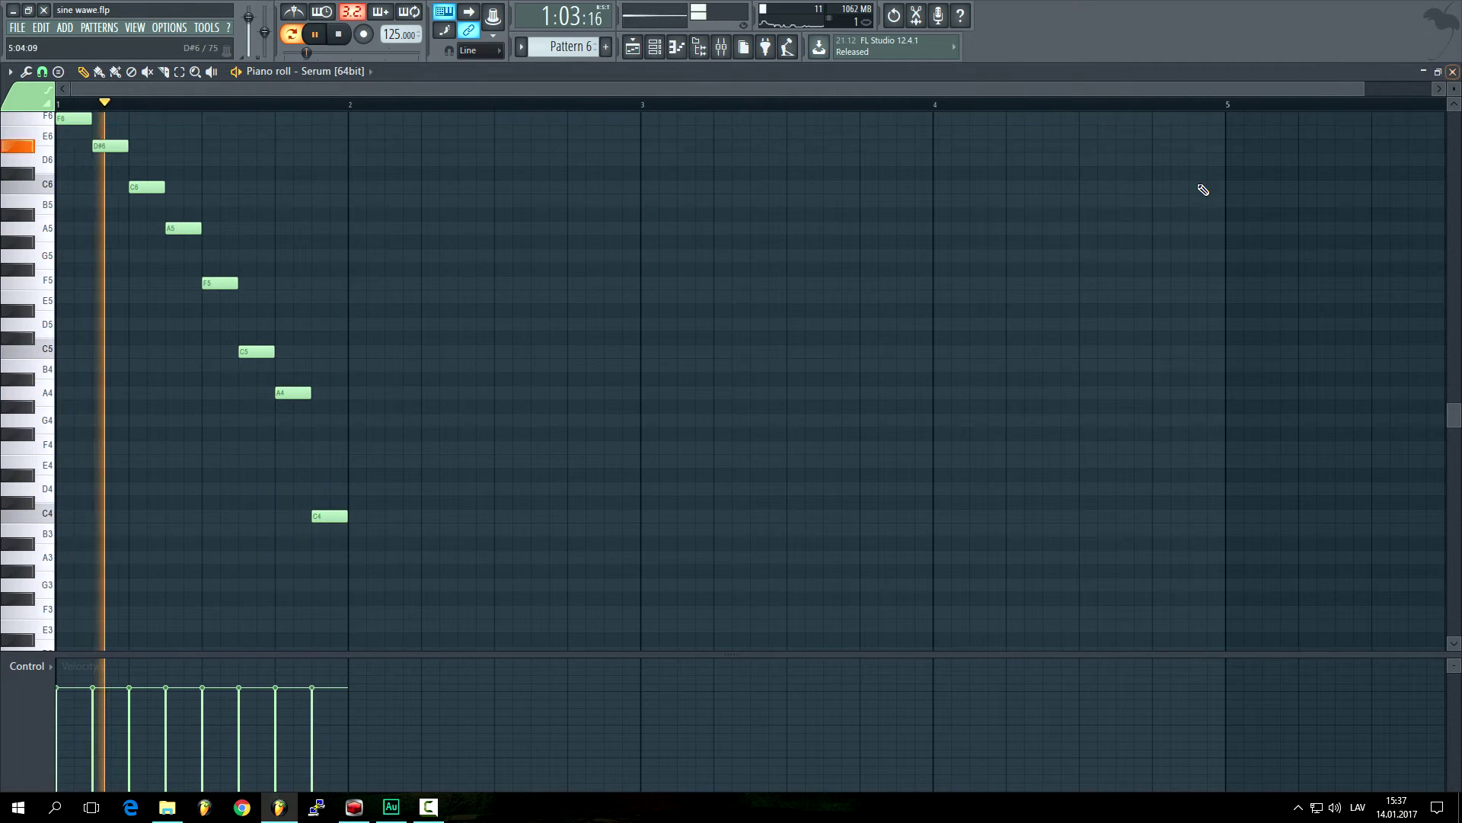
drag(336, 526, 340, 604)
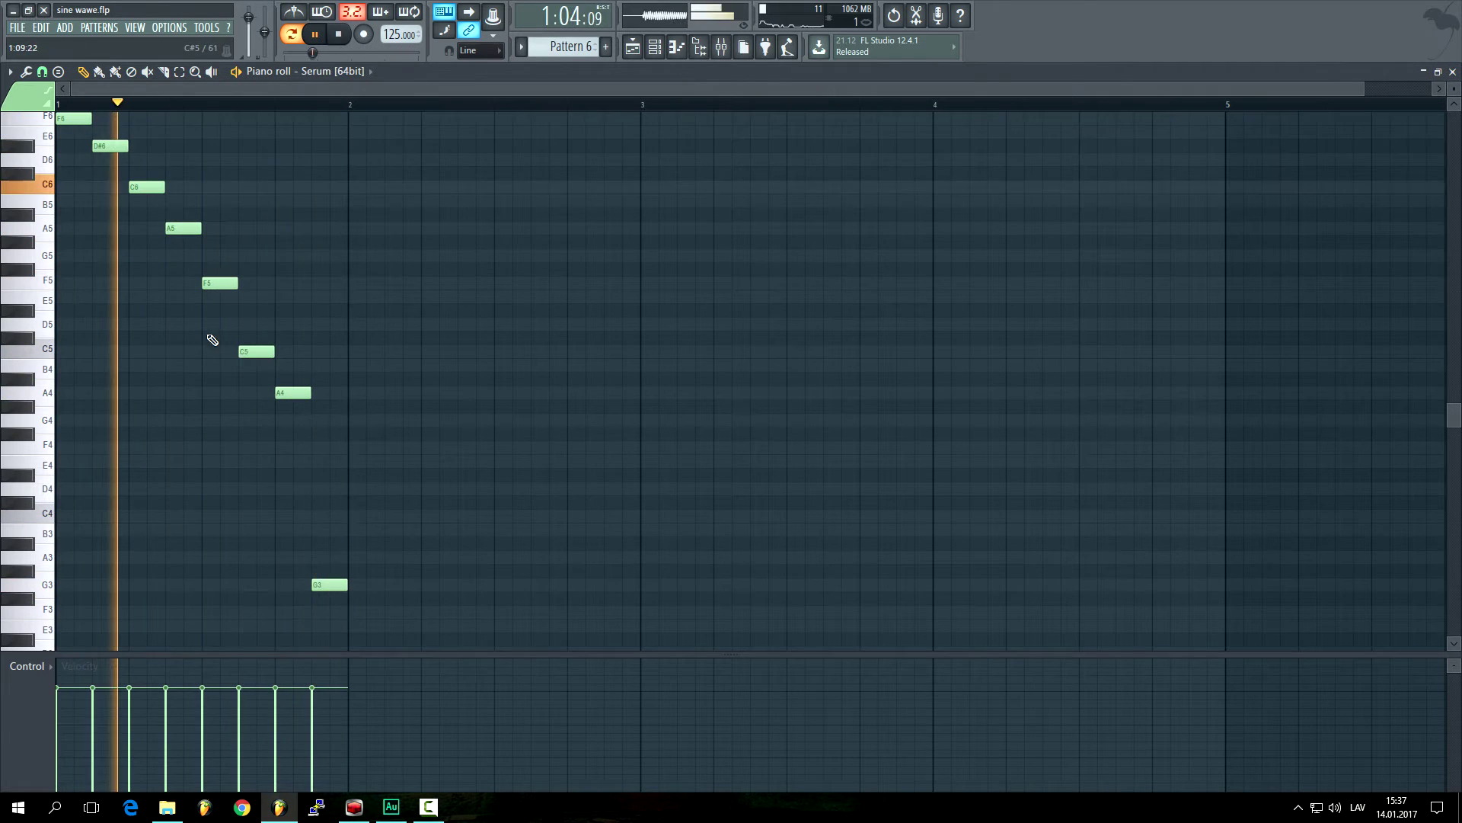
drag(283, 395, 285, 532)
drag(256, 352, 256, 453)
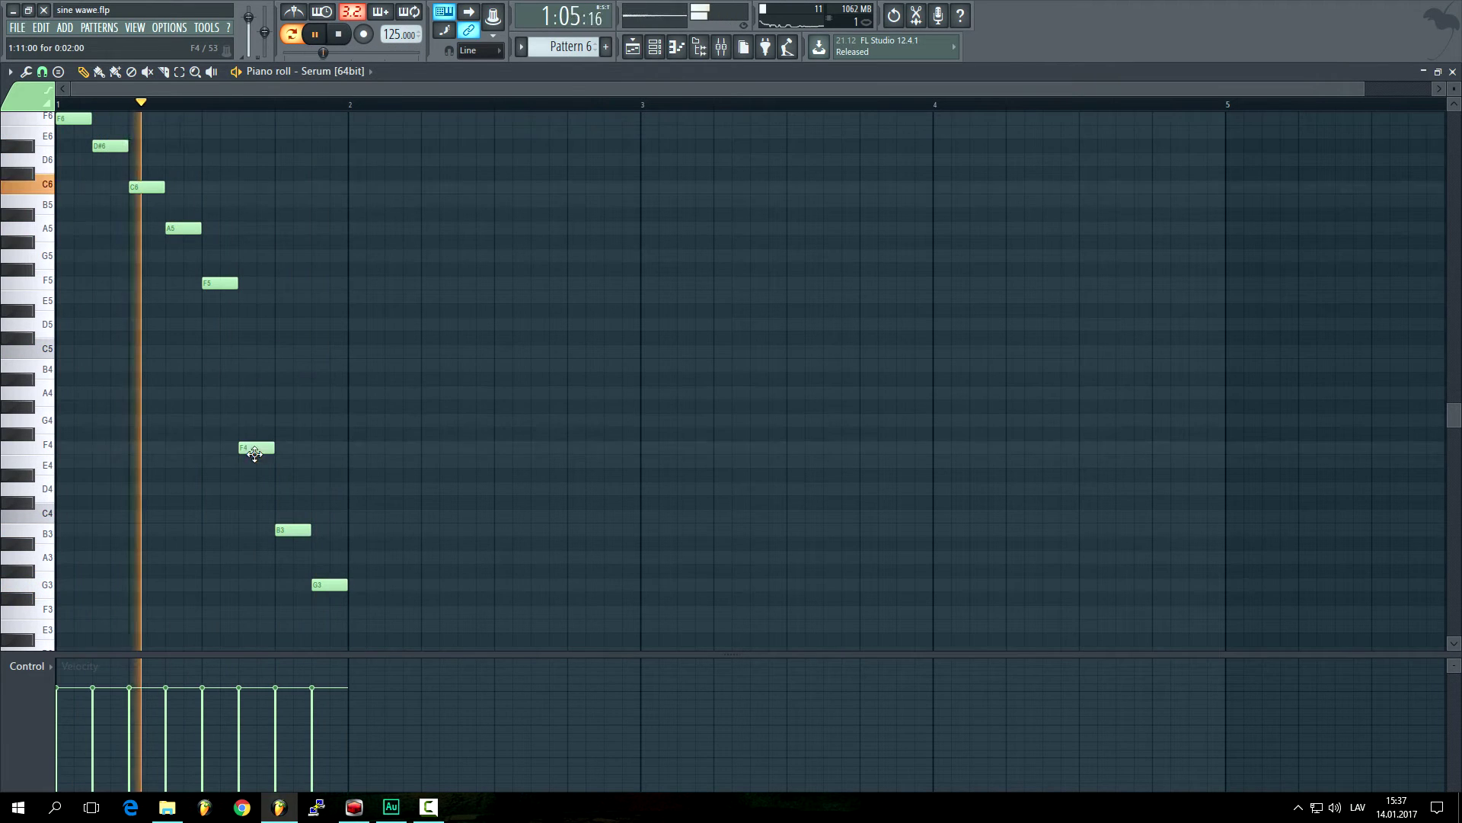
drag(219, 284, 220, 352)
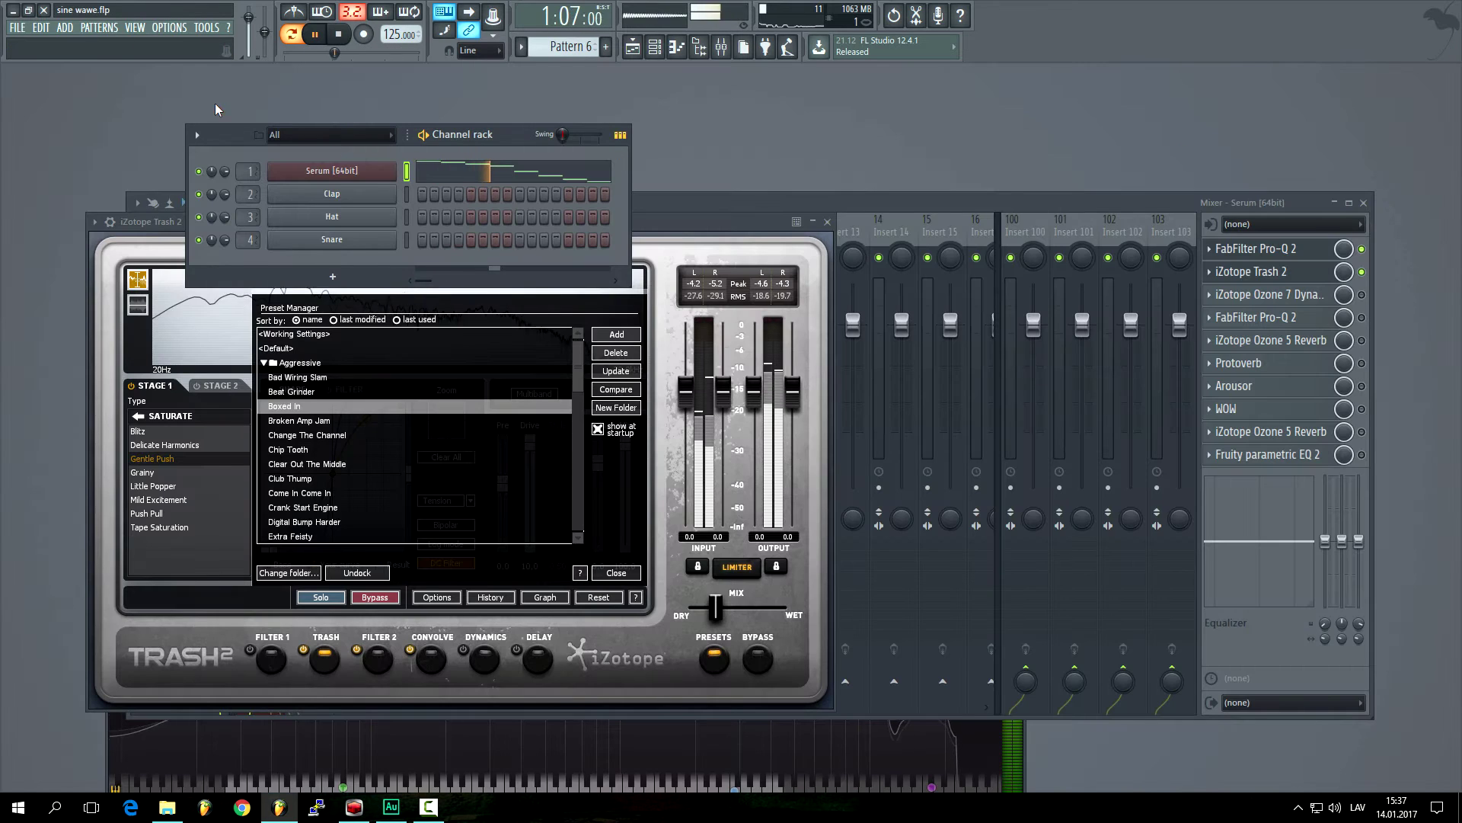
click(577, 220)
key(space)
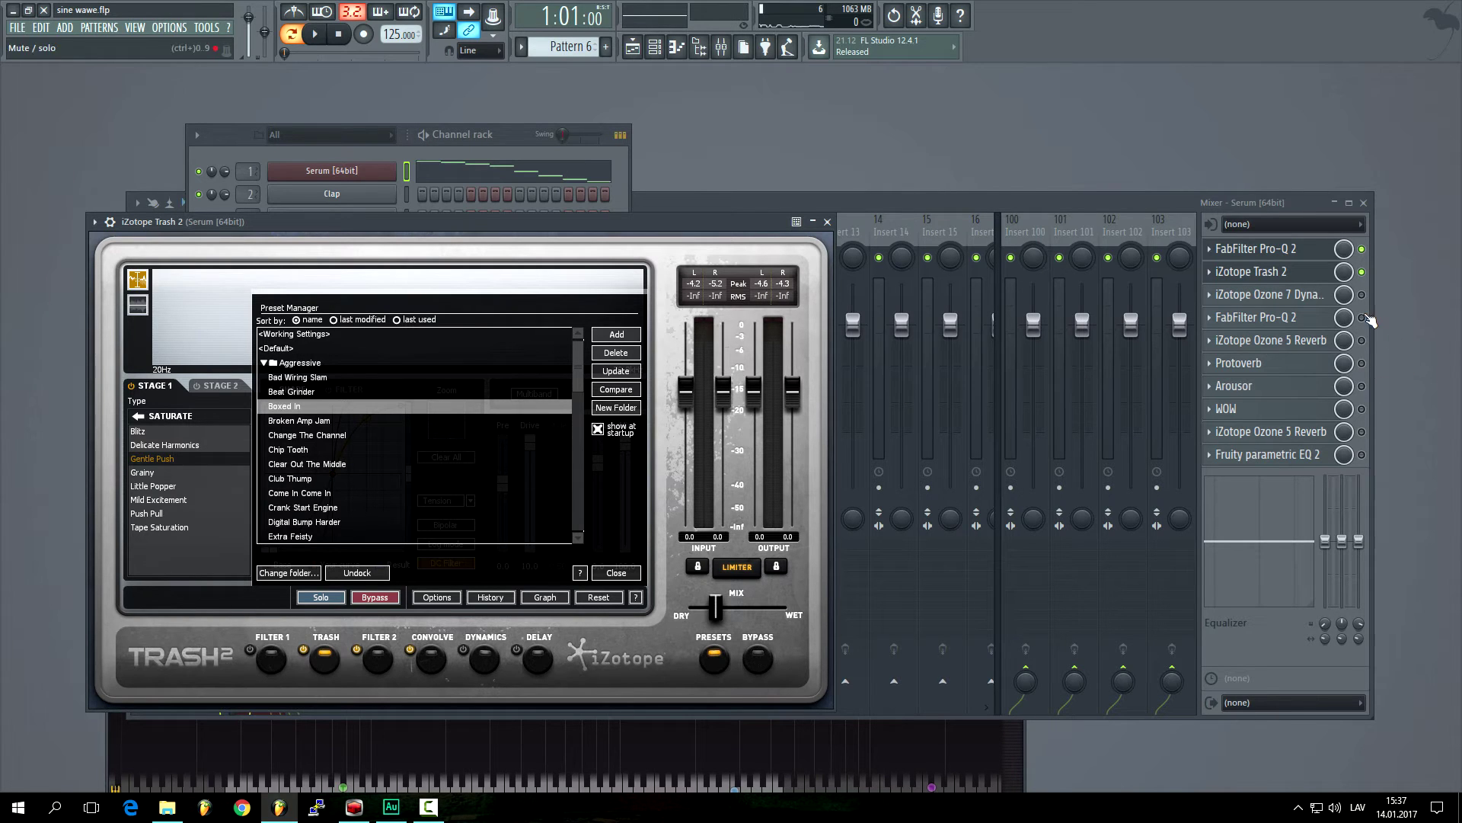
Step: Open iZotope Ozone 7 Dynamic EQ, dismiss its preset manager, reposition its window and enable the effect on the Serum track
click(1317, 297)
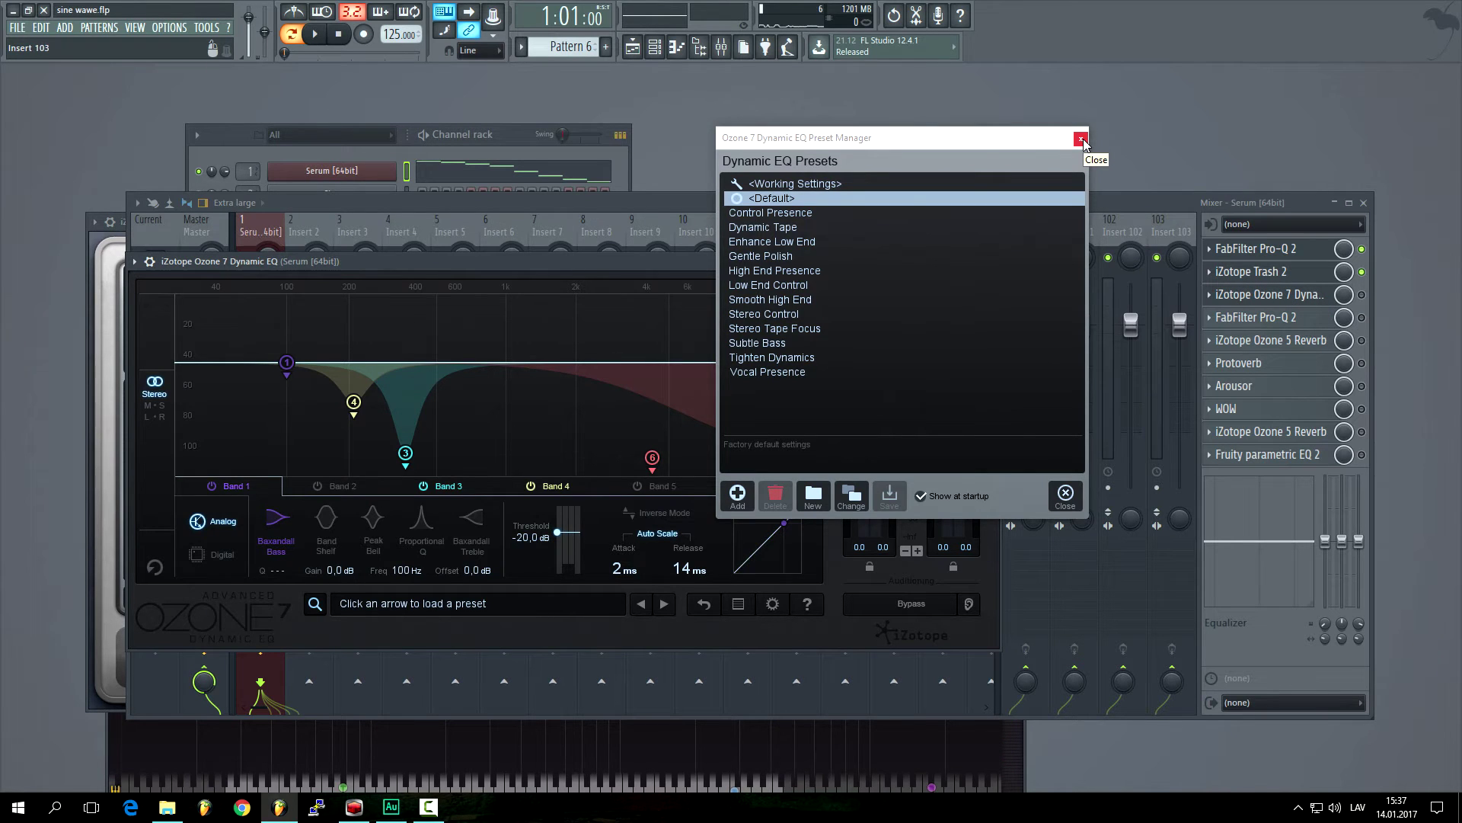
click(1081, 139)
drag(647, 259, 616, 194)
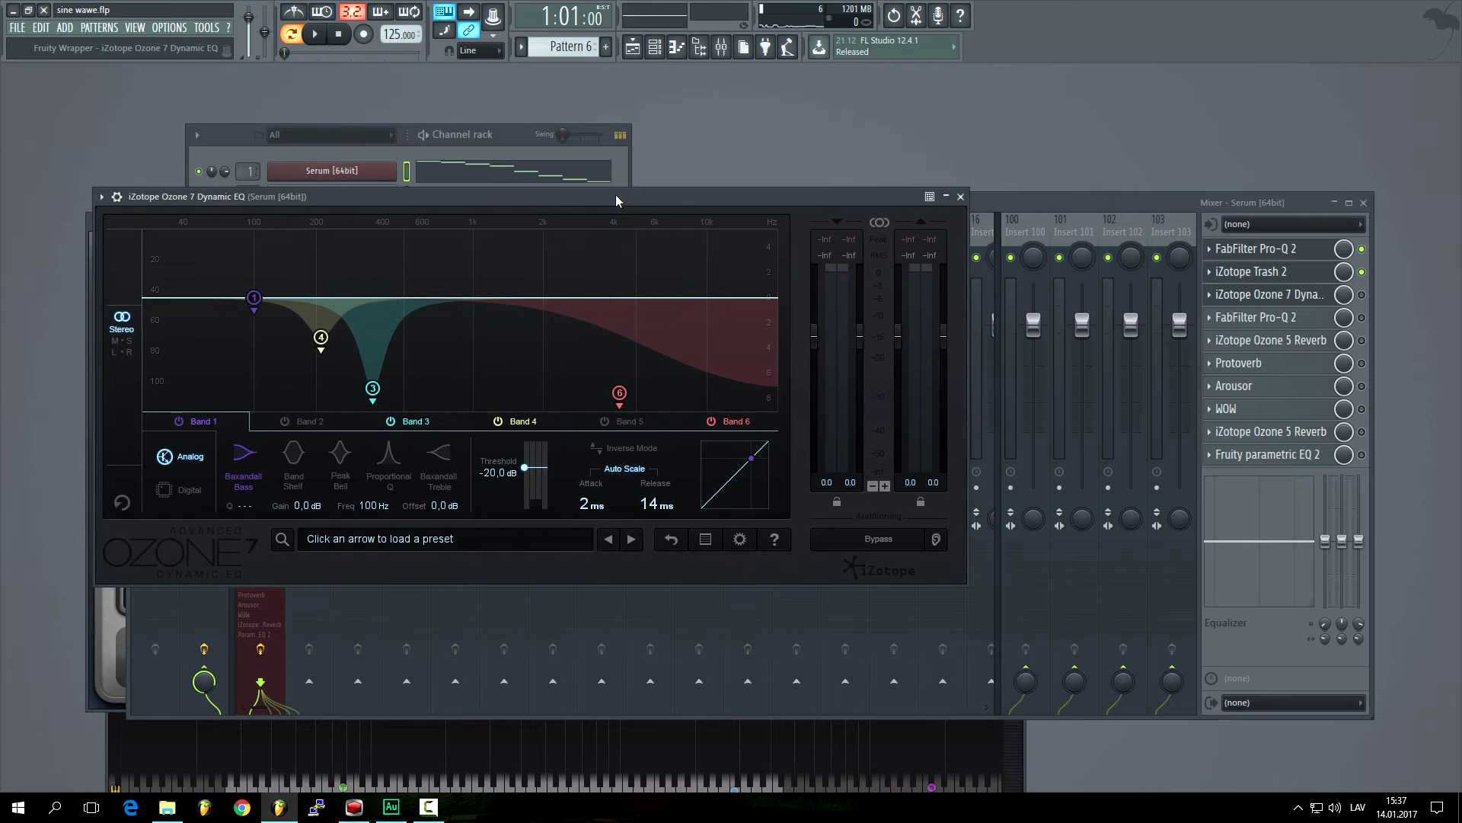
click(1362, 295)
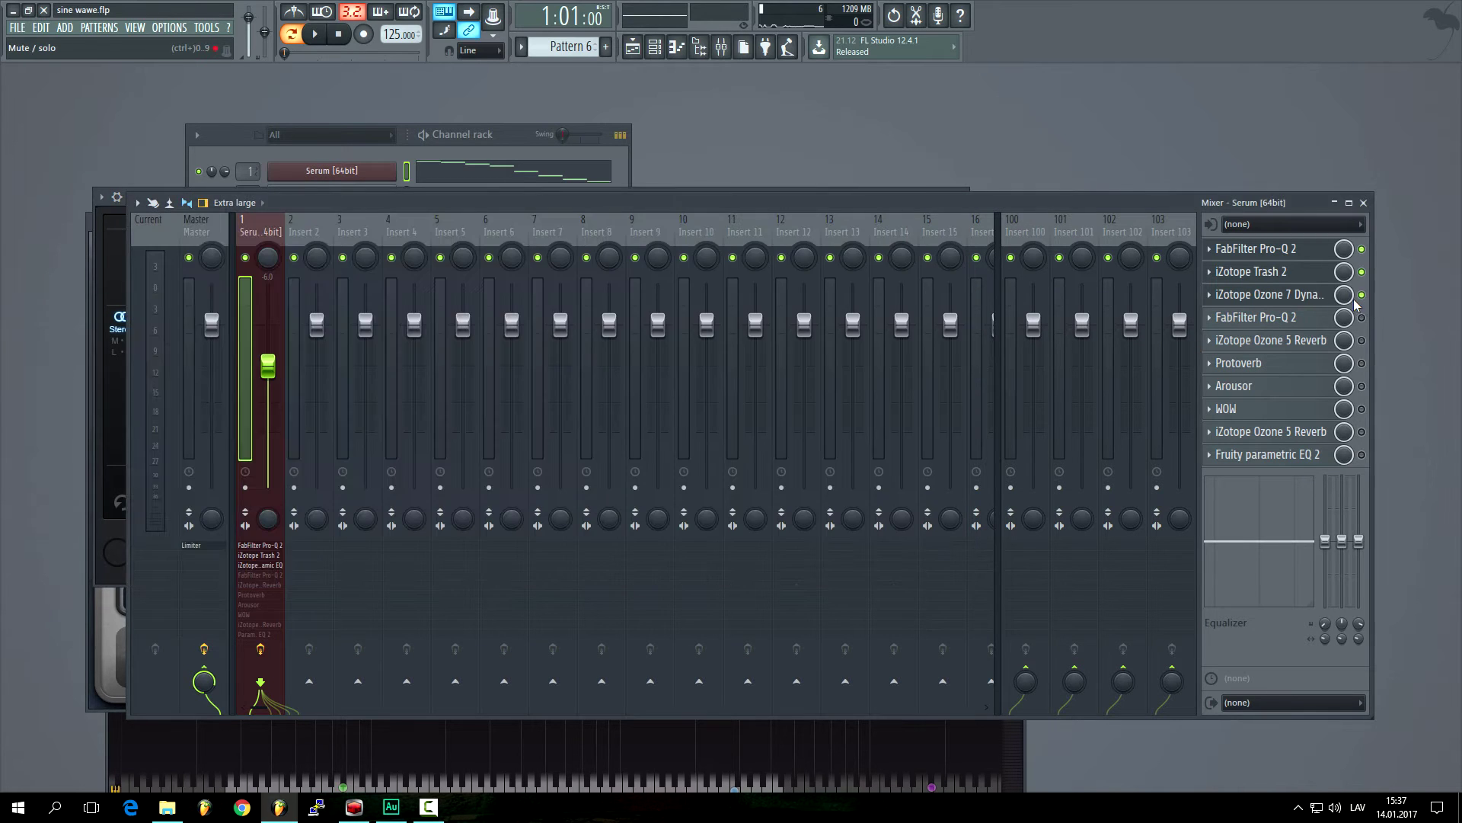
Step: Reopen iZotope Ozone 7 Dynamic EQ without the preset manager and listen to Pattern 6 through it
click(1297, 300)
click(1293, 299)
click(1293, 303)
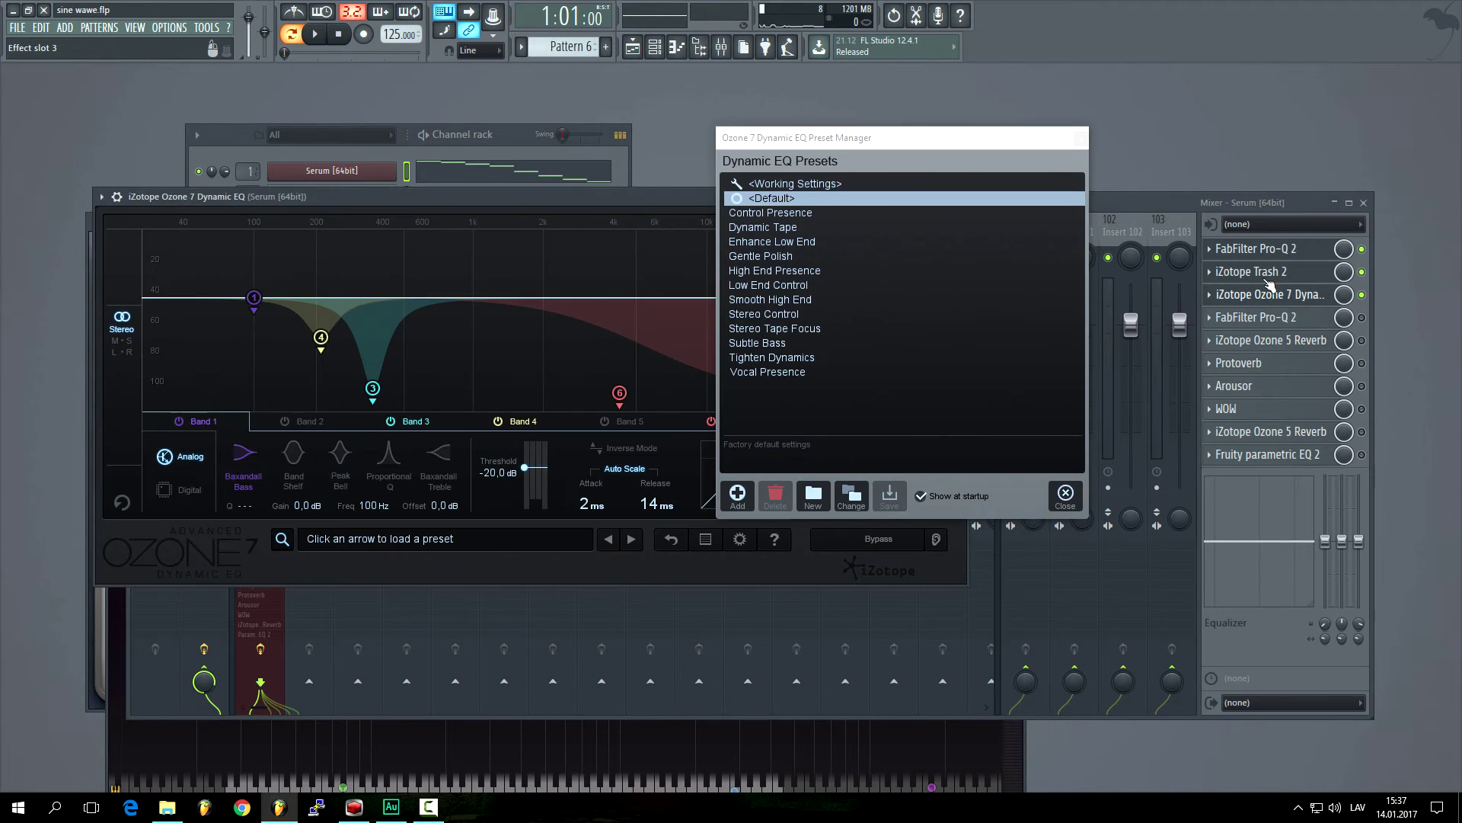
click(1081, 138)
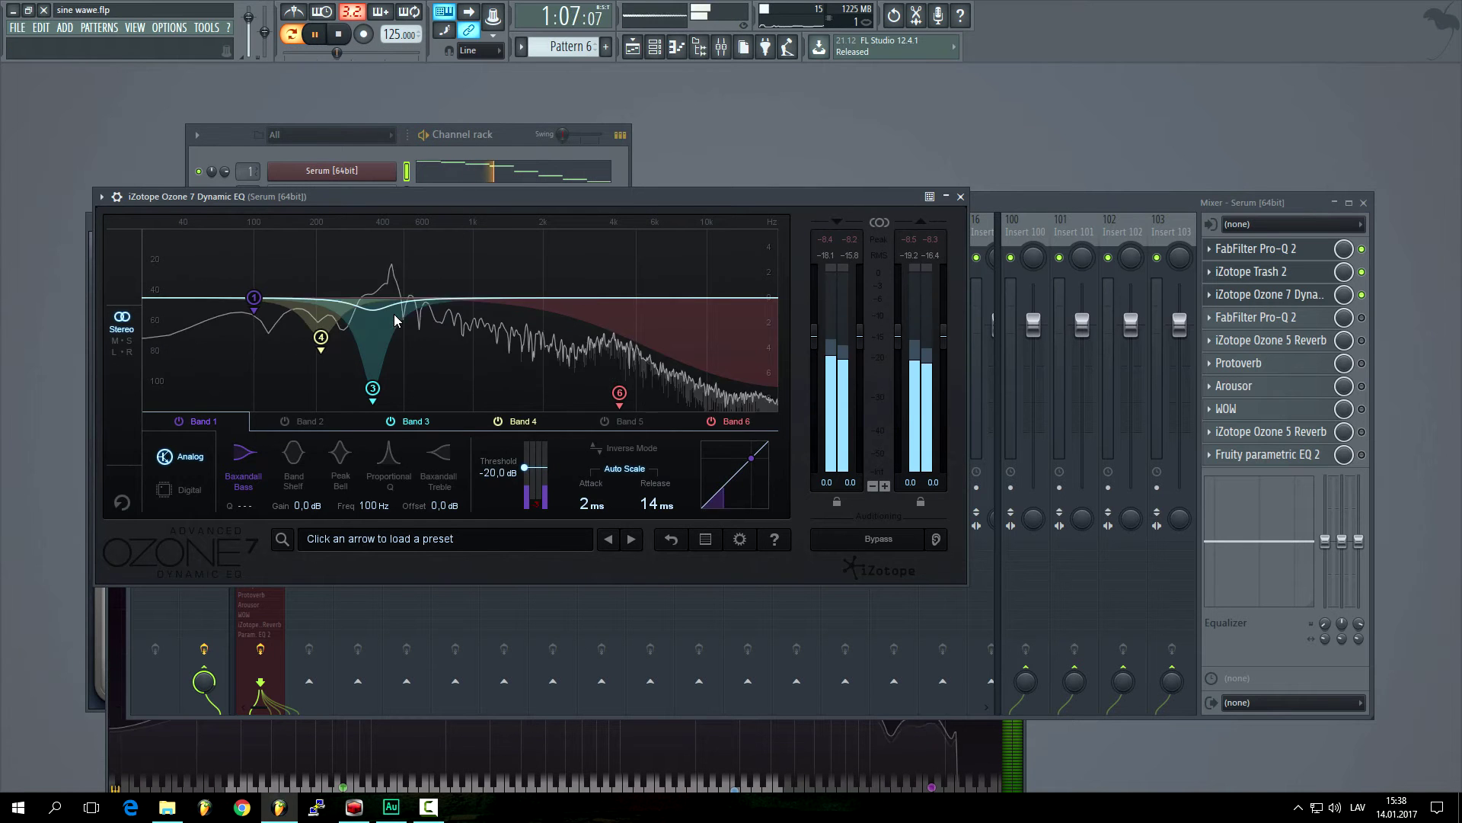
key(space)
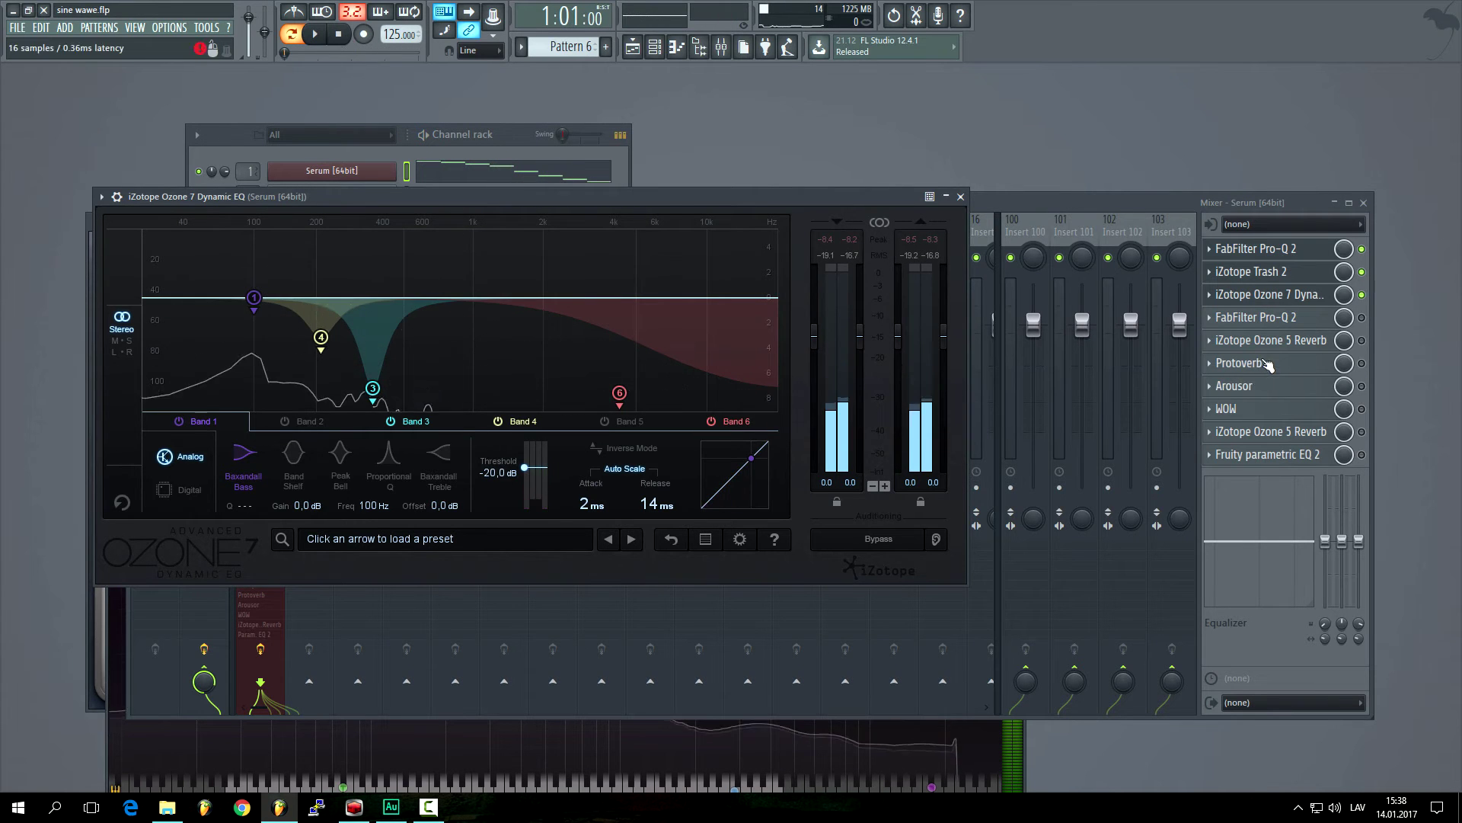
Step: Open the second FabFilter Pro-Q 2 on the Serum track, enable it and move its window up to expose the whole EQ curve
click(1320, 320)
click(1320, 320)
click(1320, 320)
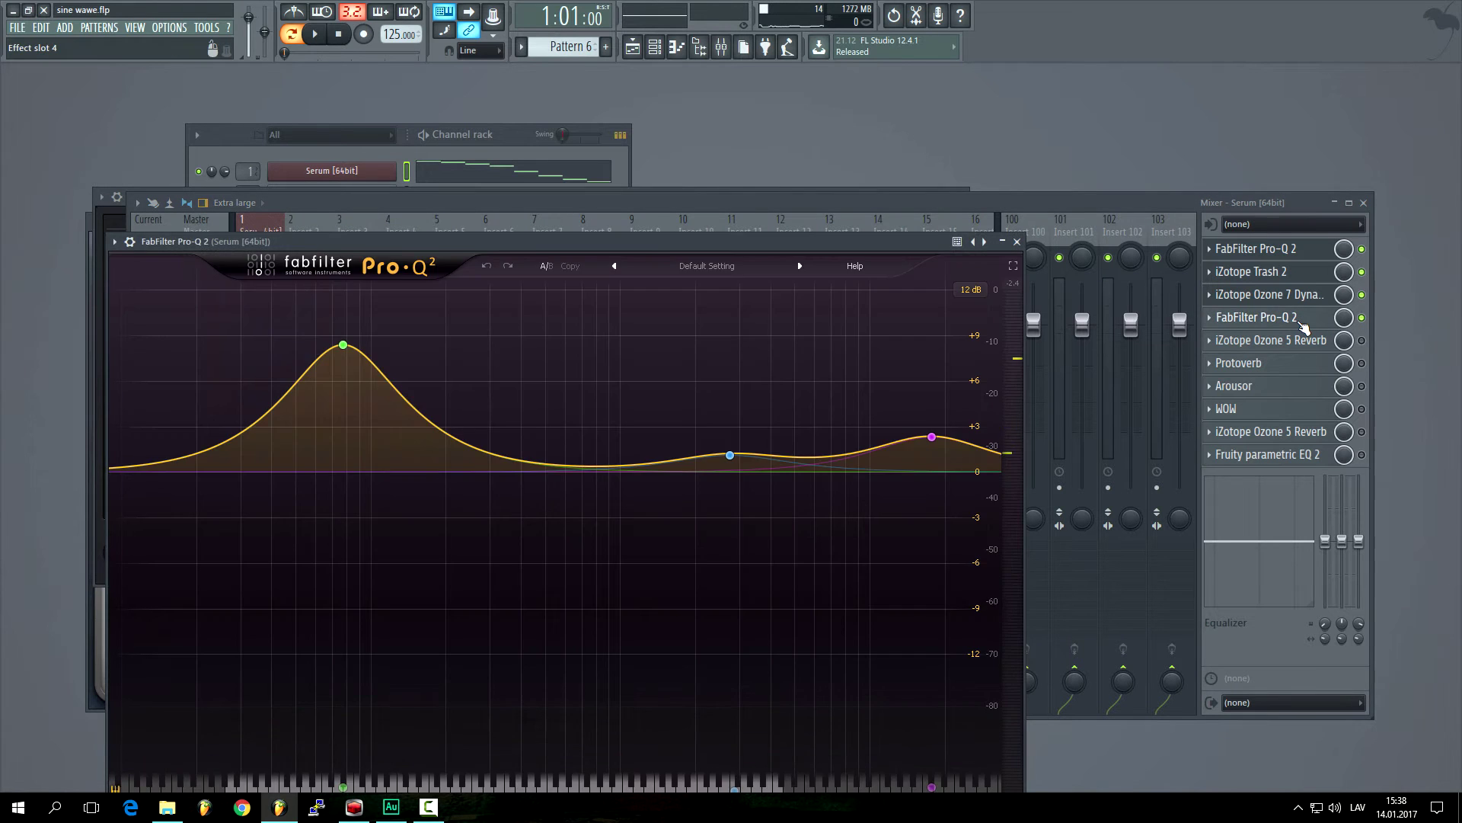
drag(821, 283, 779, 176)
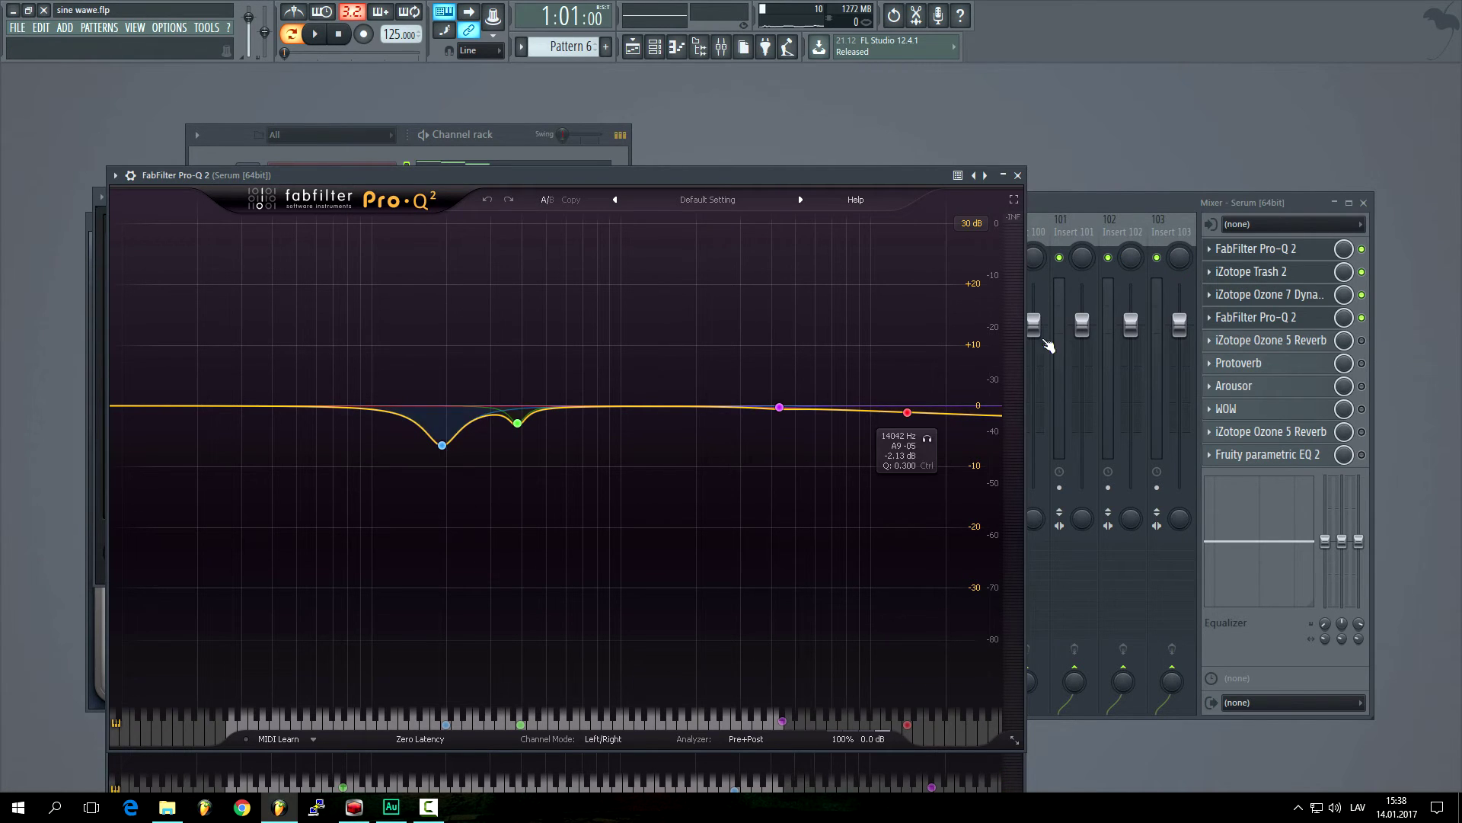
Step: Open the first iZotope Ozone 5 Reverb, enable it and listen to Pattern 6 through it
click(1308, 345)
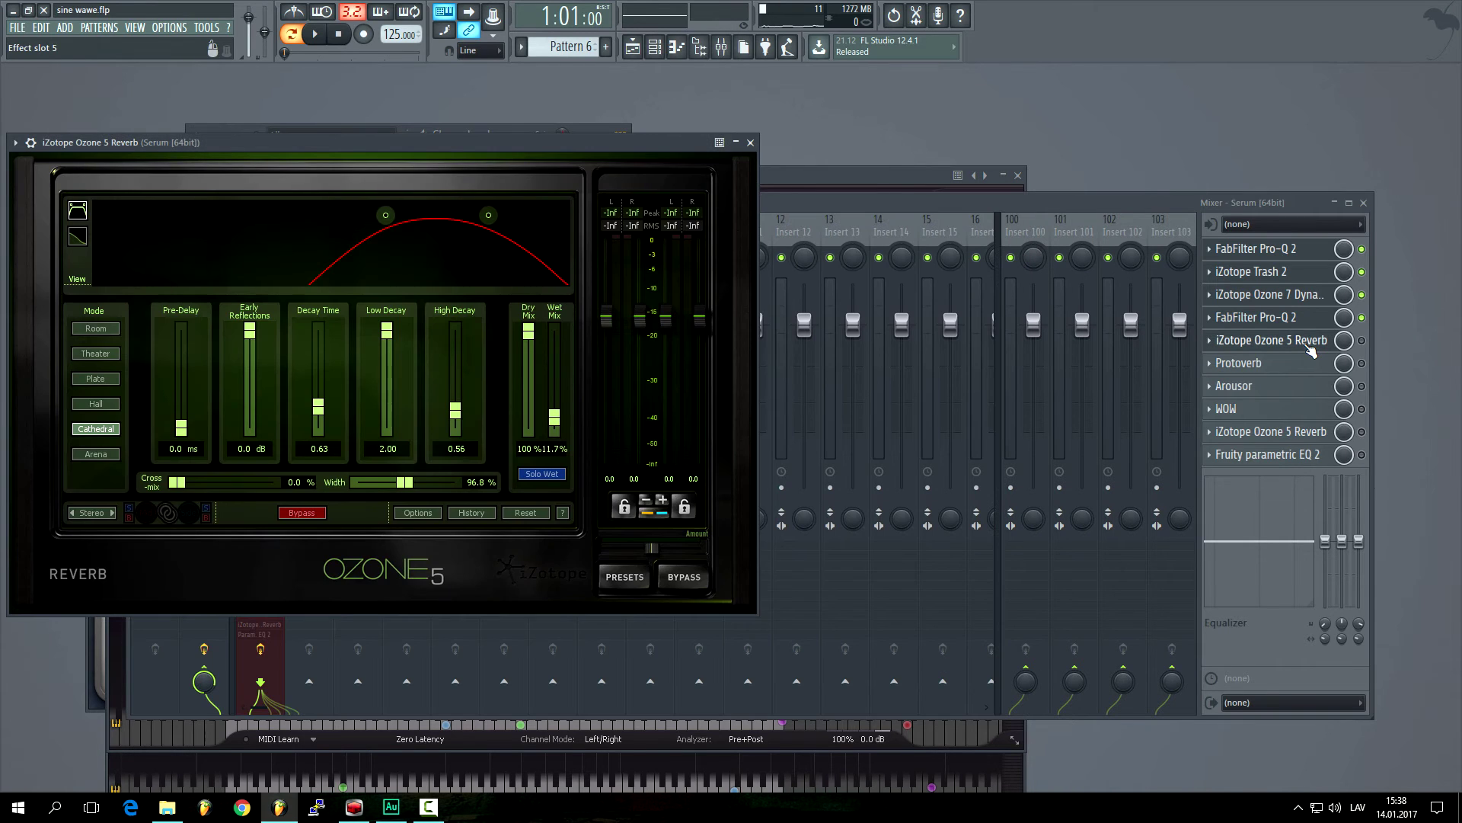
click(1362, 341)
click(315, 35)
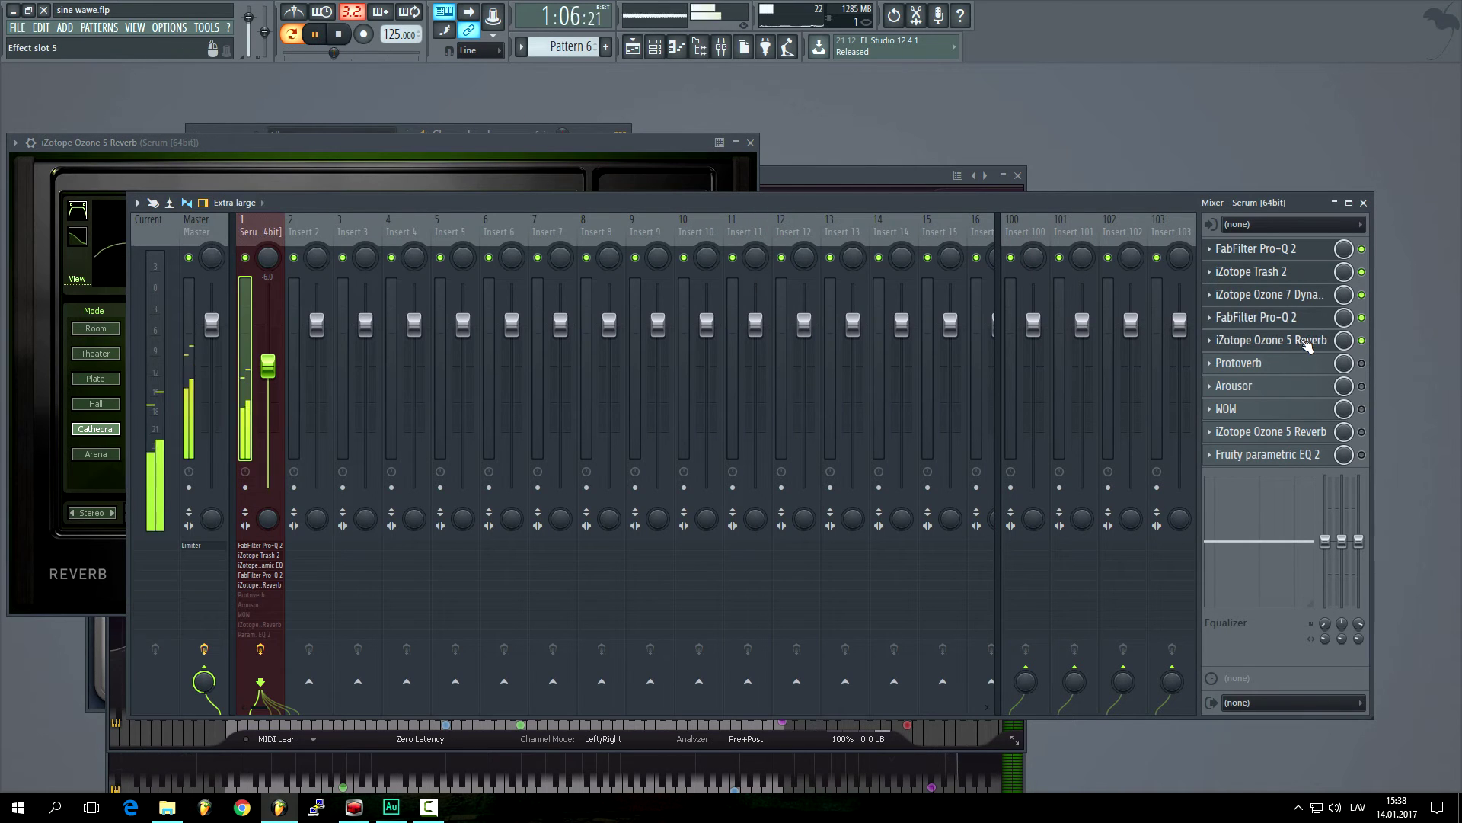
click(1309, 341)
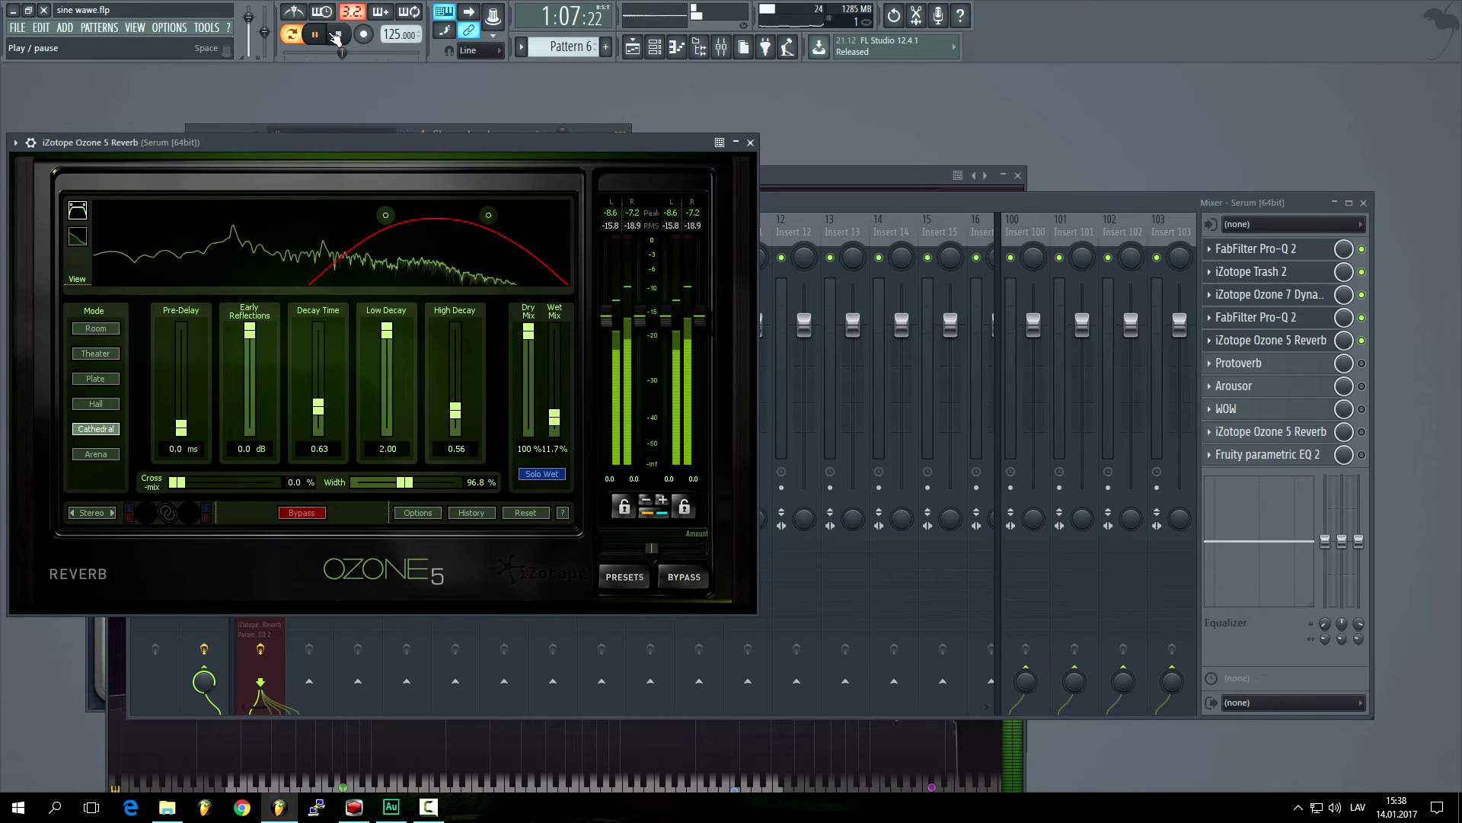
click(340, 34)
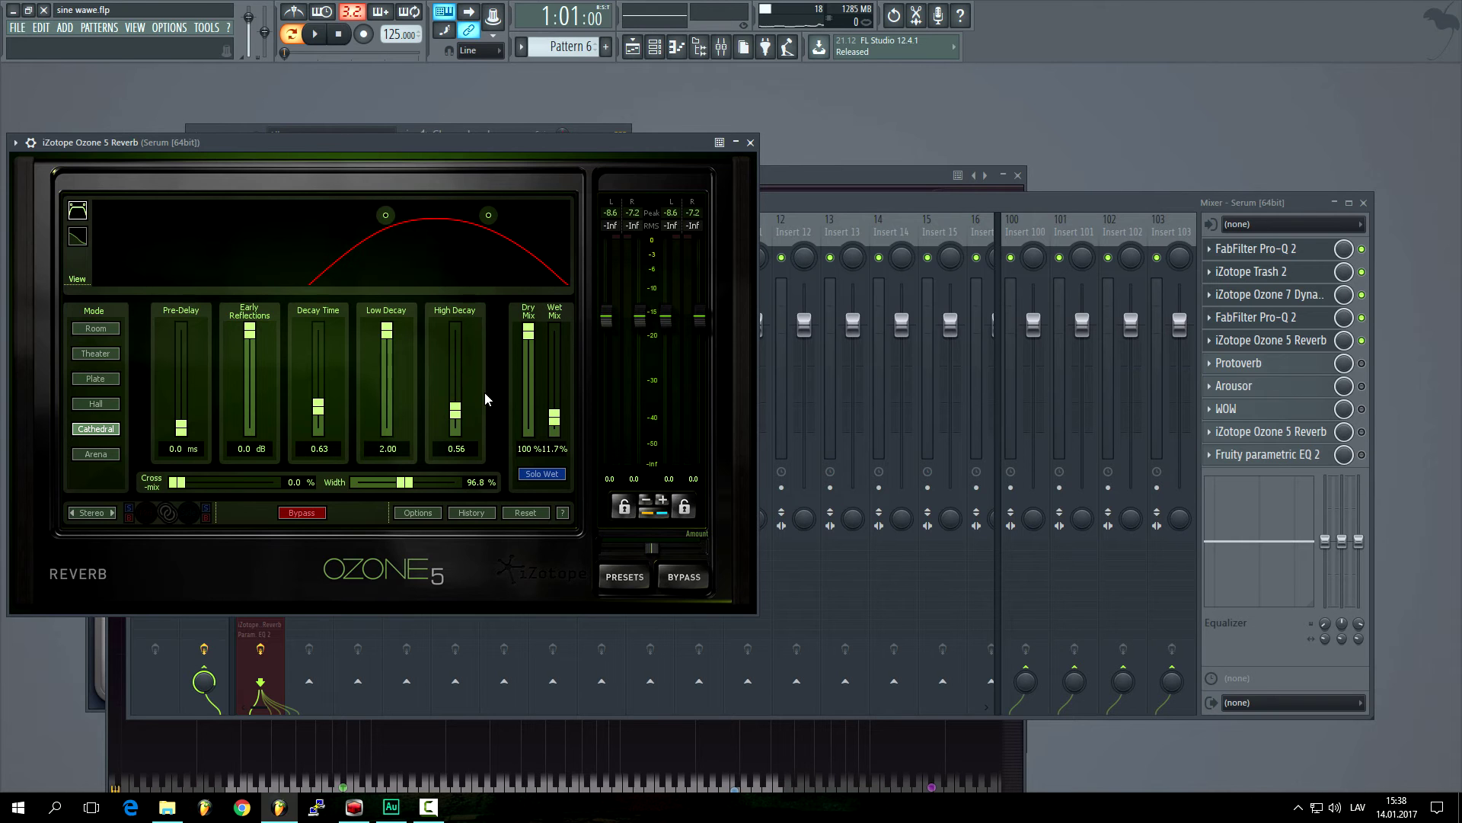
Step: Open Protoverb, enable it while Pattern 6 plays, slightly adjust its Wet amount and stop playback
click(1241, 362)
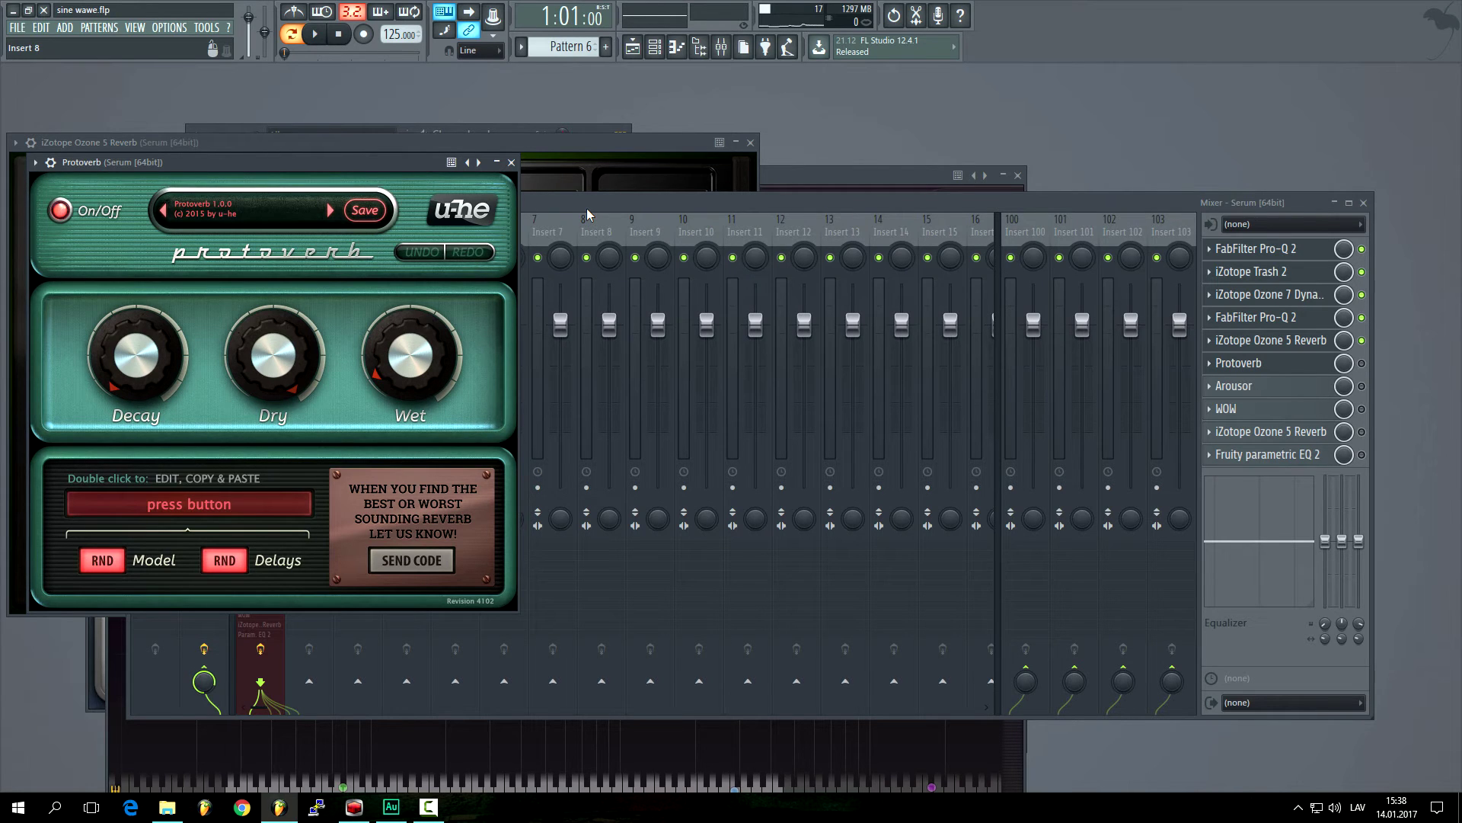
click(315, 33)
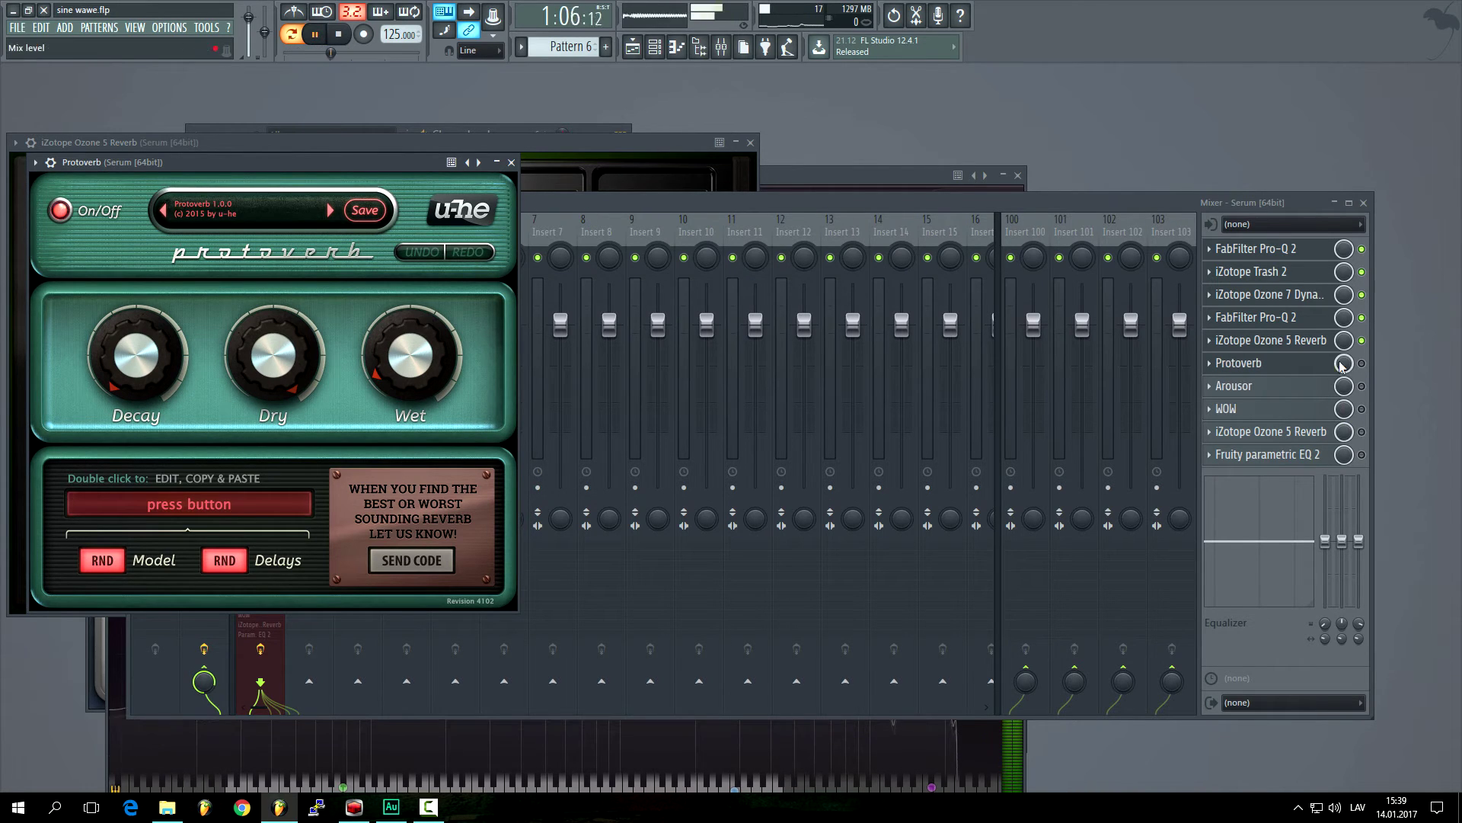
click(1361, 363)
click(409, 166)
mouse_move(404, 325)
mouse_down()
mouse_move(405, 285)
mouse_move(411, 345)
mouse_up()
click(339, 40)
drag(412, 335, 414, 326)
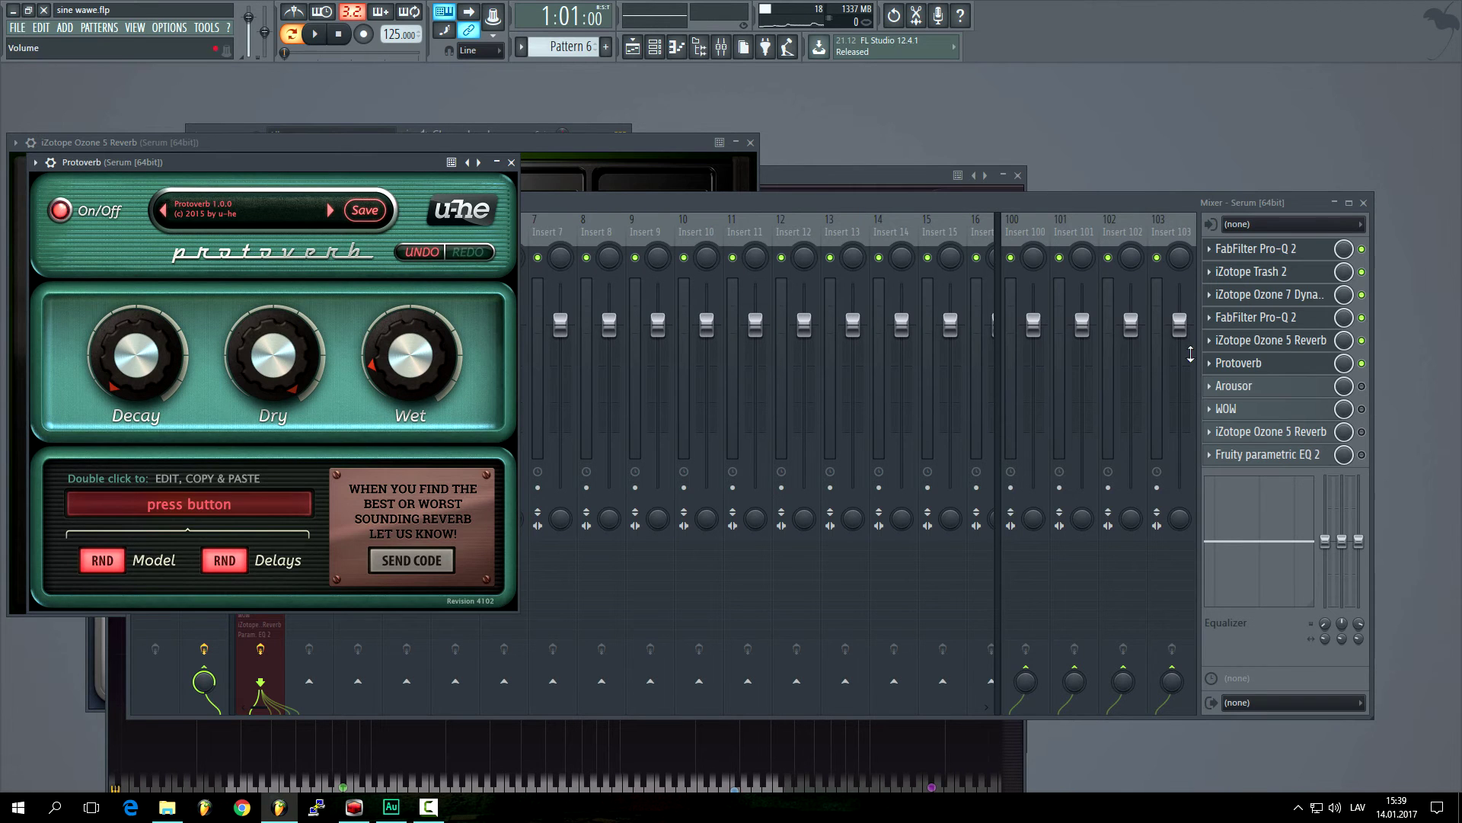
Step: Open Arousor, move its window clear of the other plugins and enable the effect on the Serum track
click(1267, 389)
click(1266, 389)
click(1268, 388)
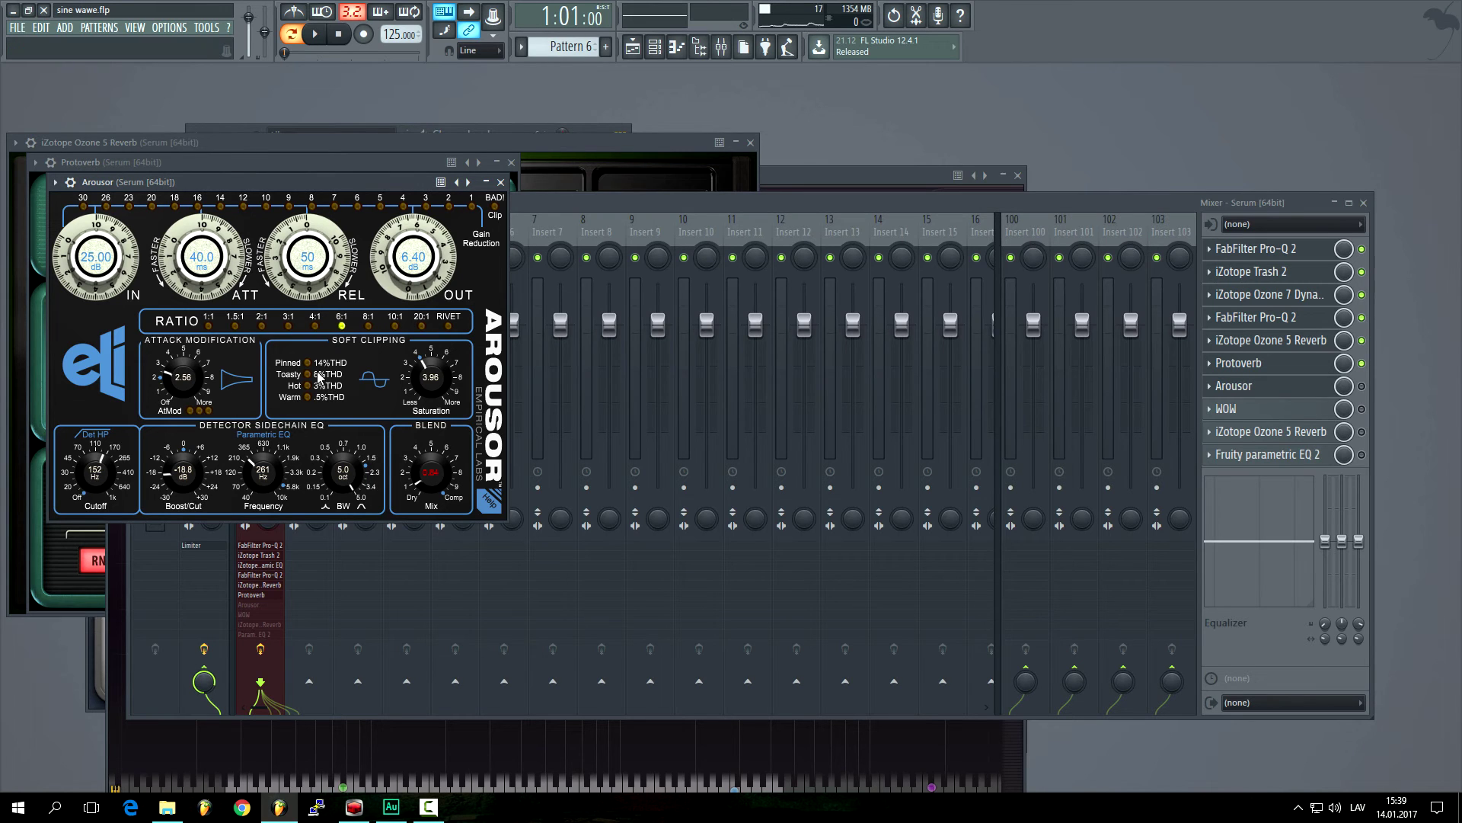
drag(318, 182, 541, 203)
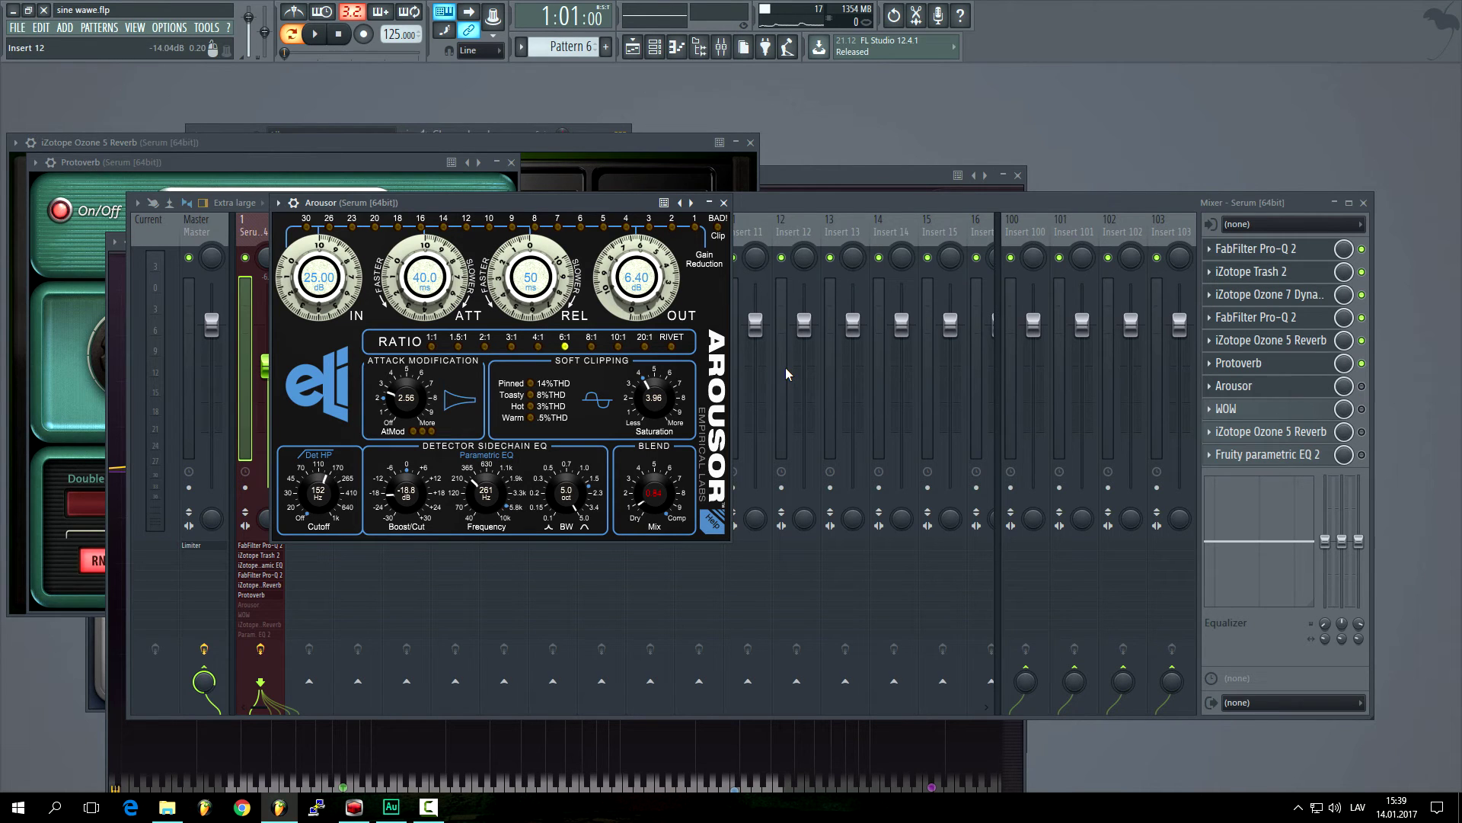
click(1362, 386)
Step: Play Pattern 6 and compare the sound with Arousor bypassed and enabled, leaving it enabled with its window open
click(1314, 390)
click(1235, 364)
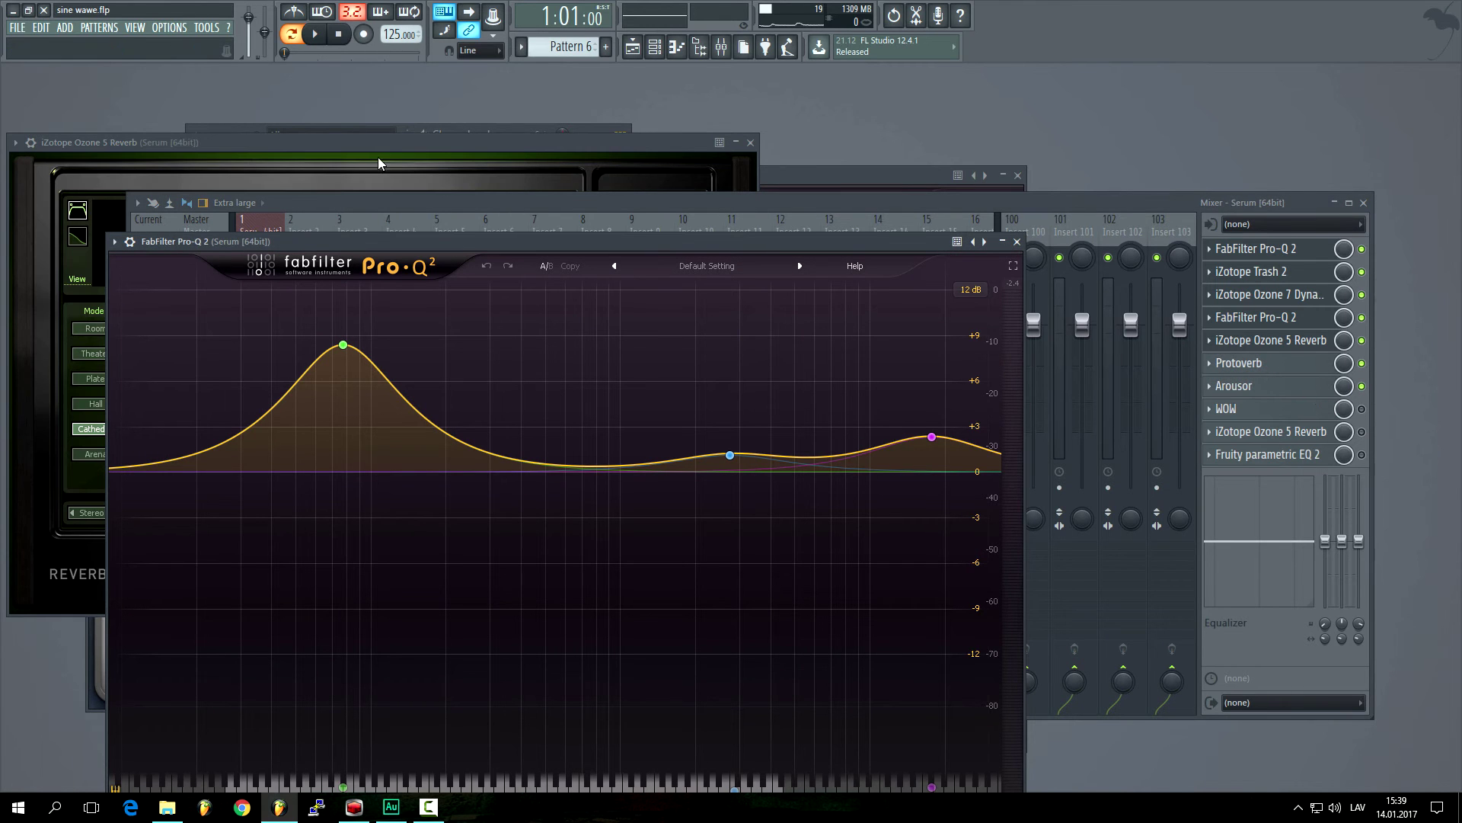
click(315, 36)
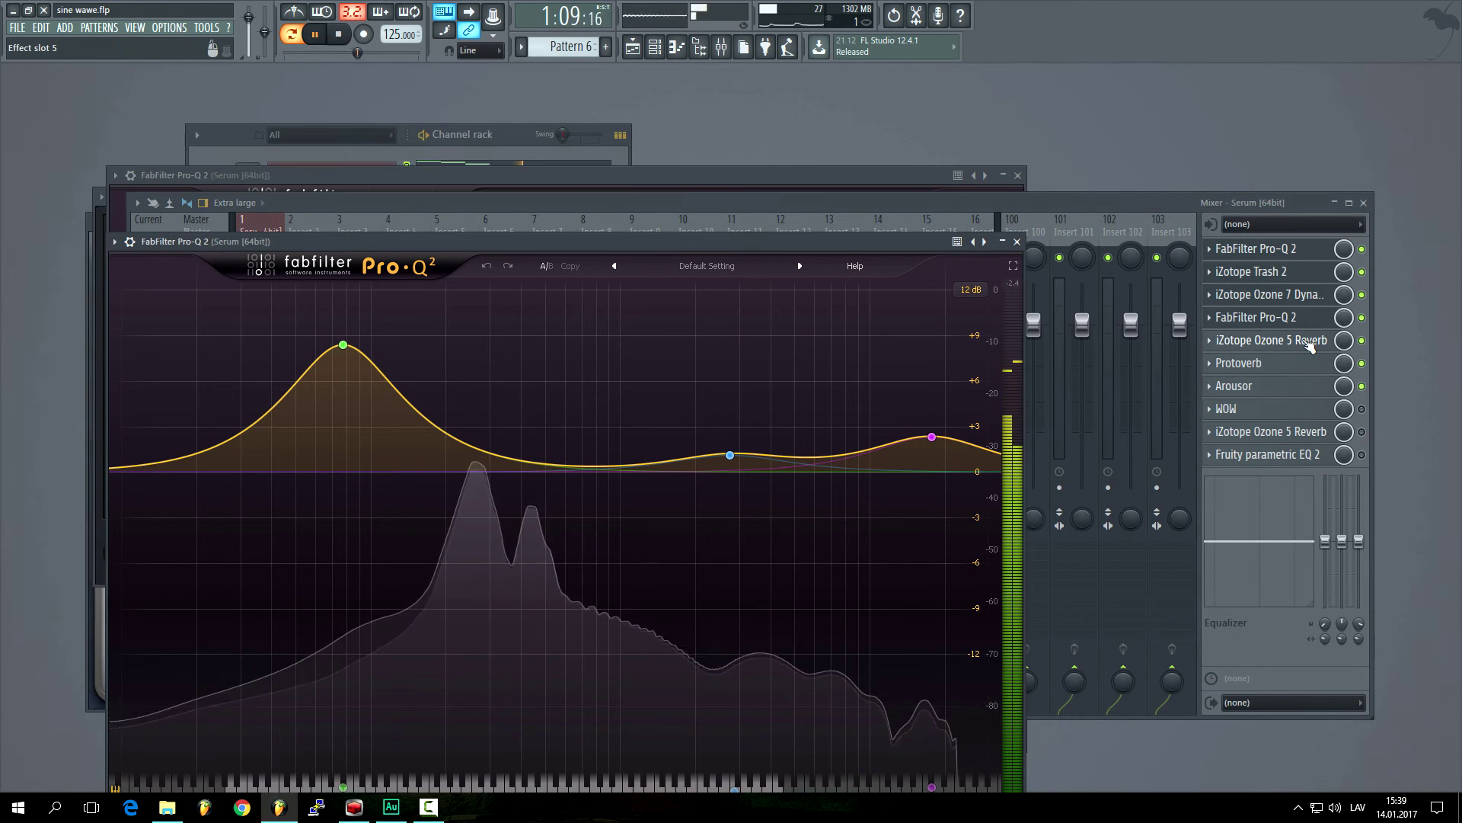
click(1304, 343)
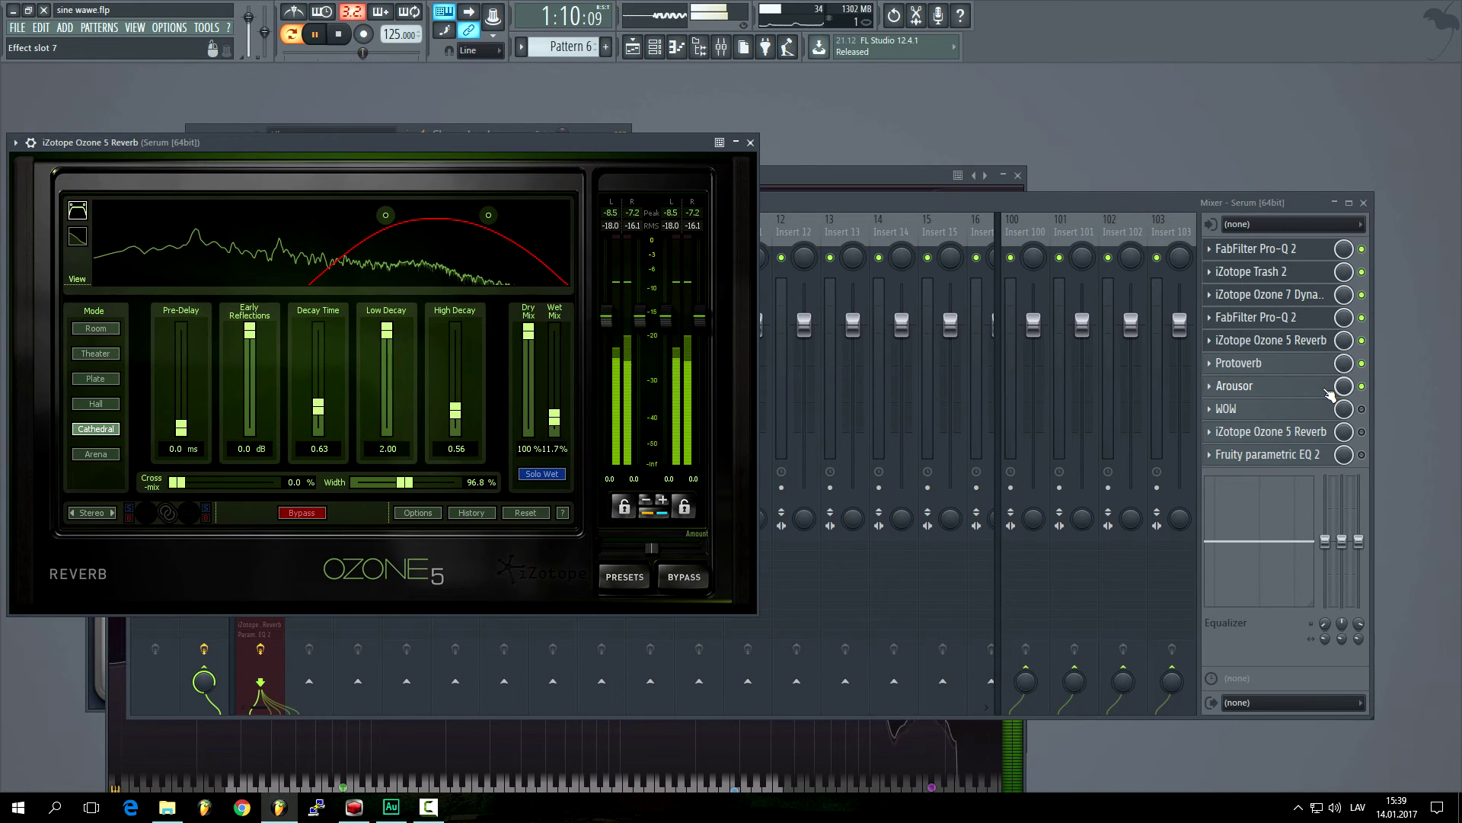
click(1287, 386)
click(1369, 397)
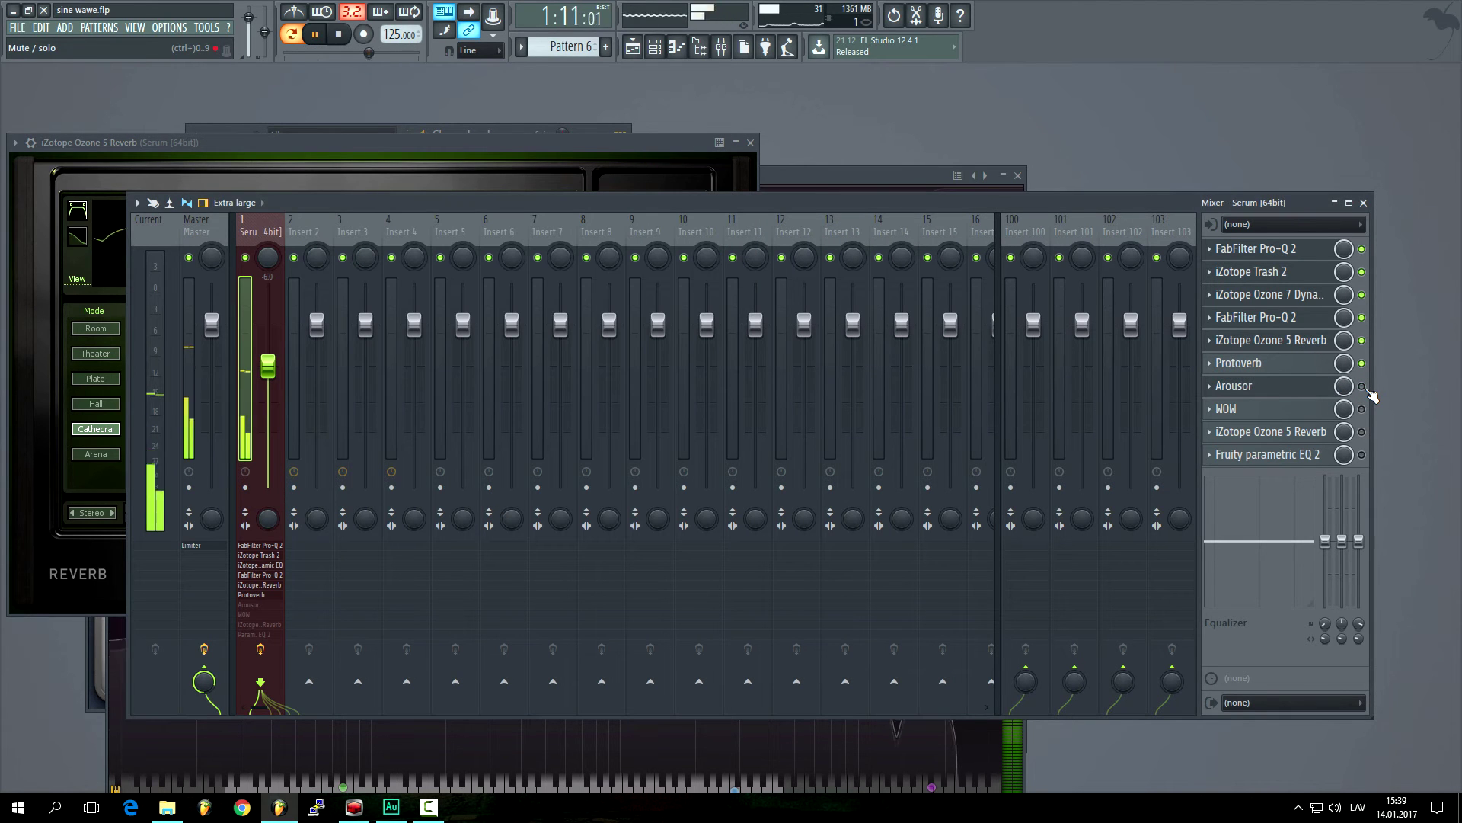
click(1295, 386)
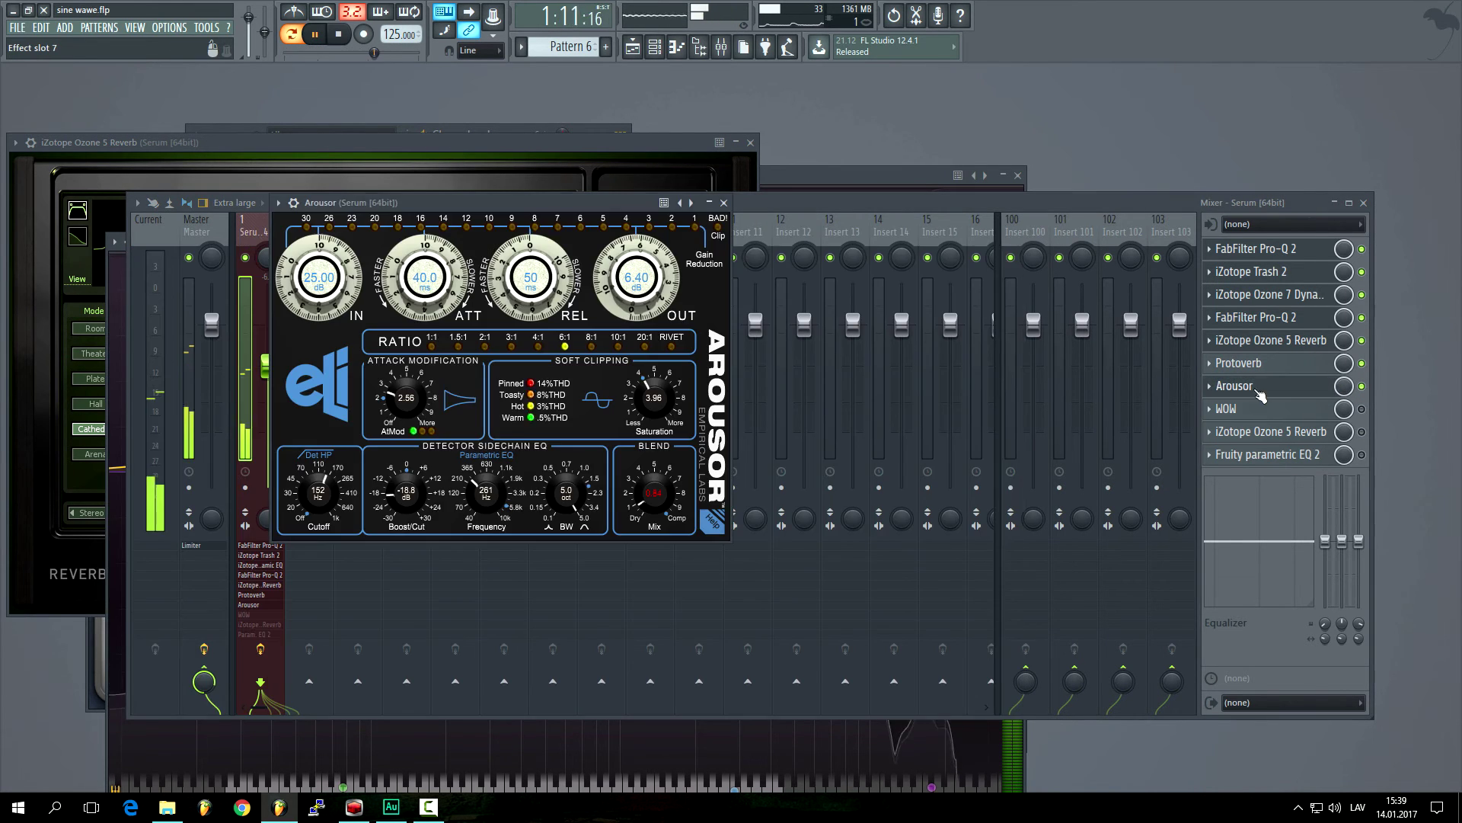
click(347, 36)
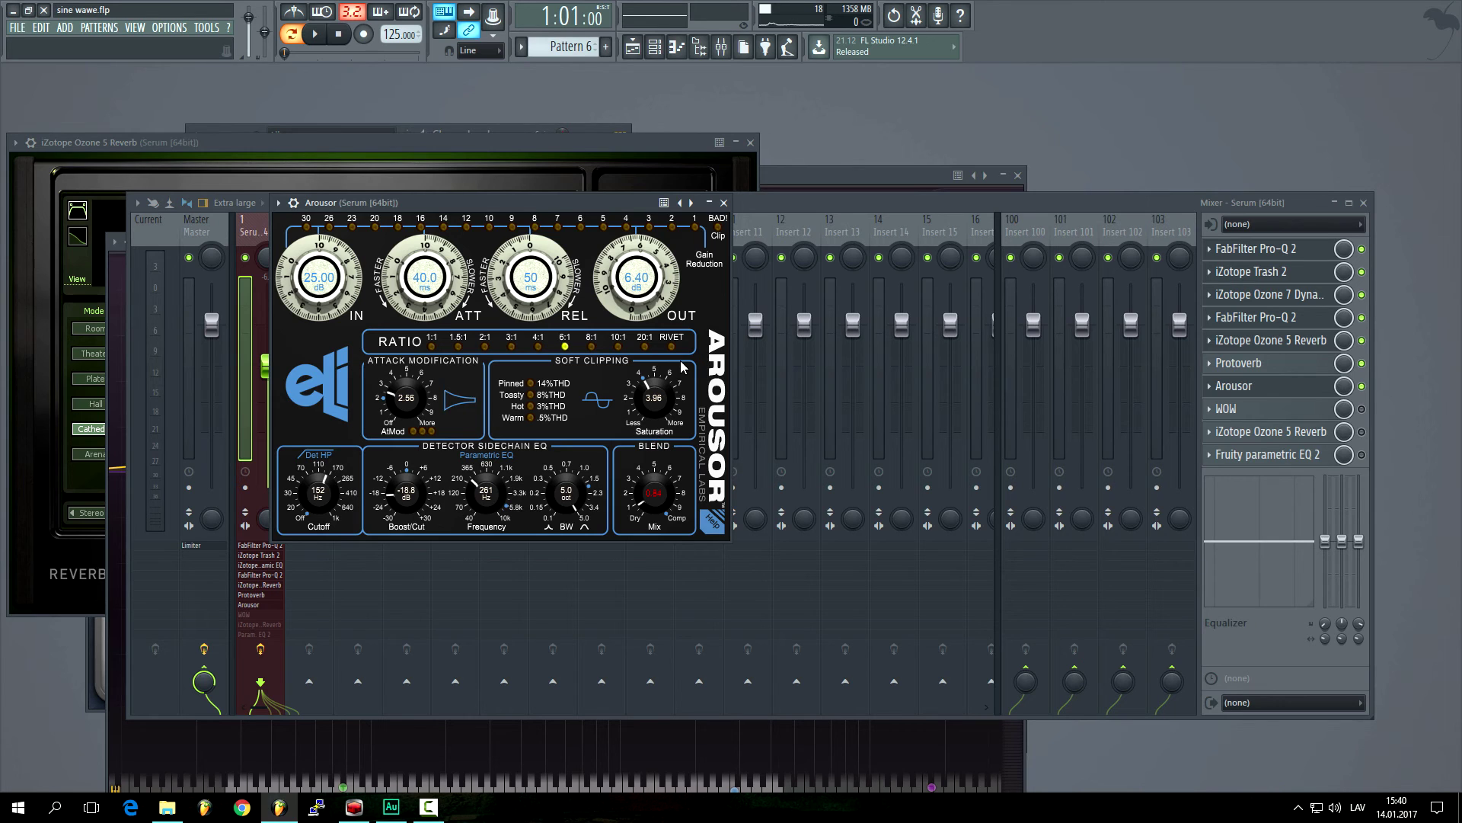
Step: Set Arousor's soft-clipping Saturation to 4.12 while Pattern 6 plays, and stop playback
key(space)
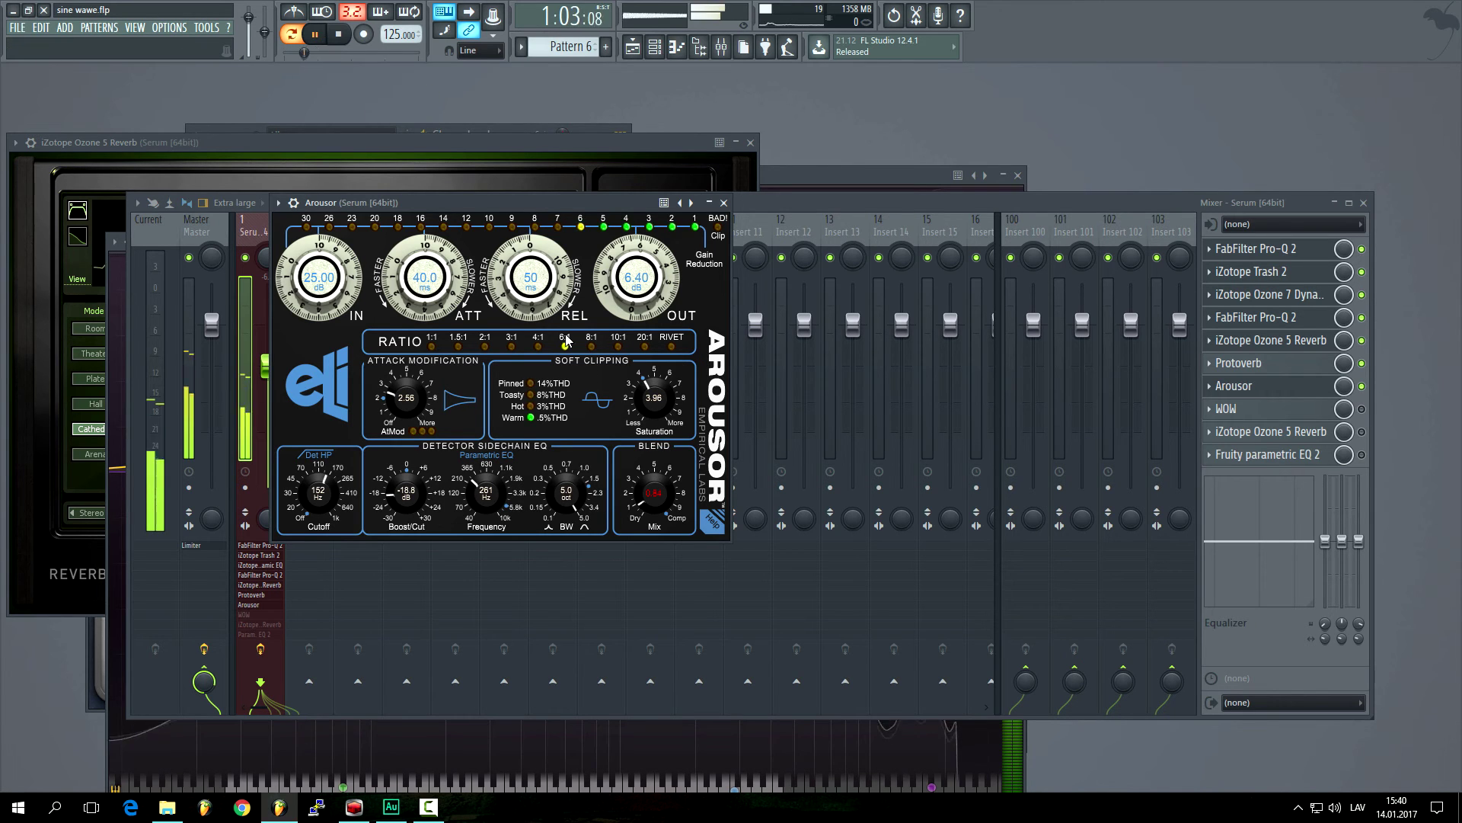
mouse_move(650, 407)
mouse_down()
mouse_move(644, 351)
mouse_move(639, 402)
mouse_up()
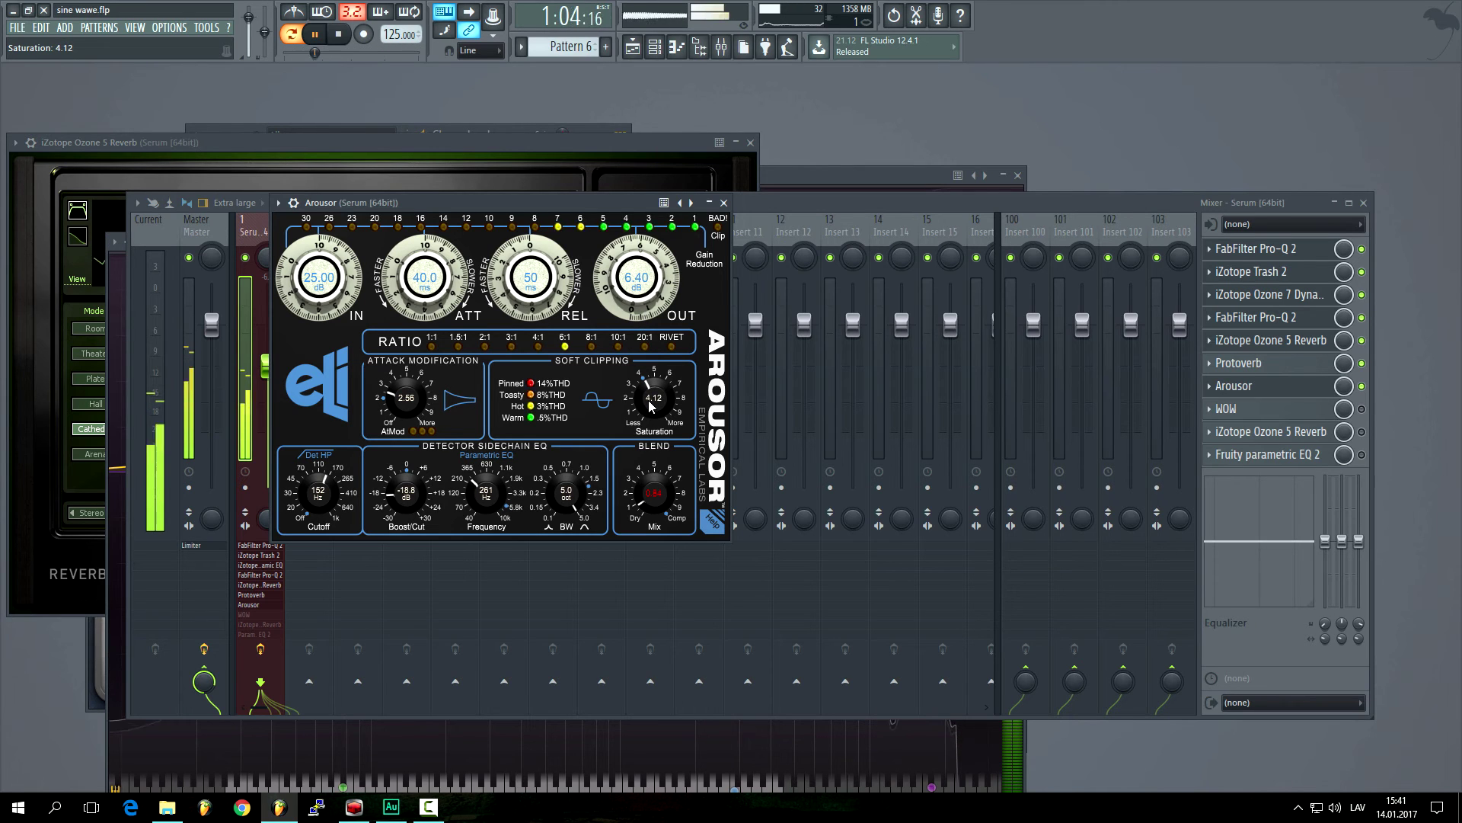
click(339, 40)
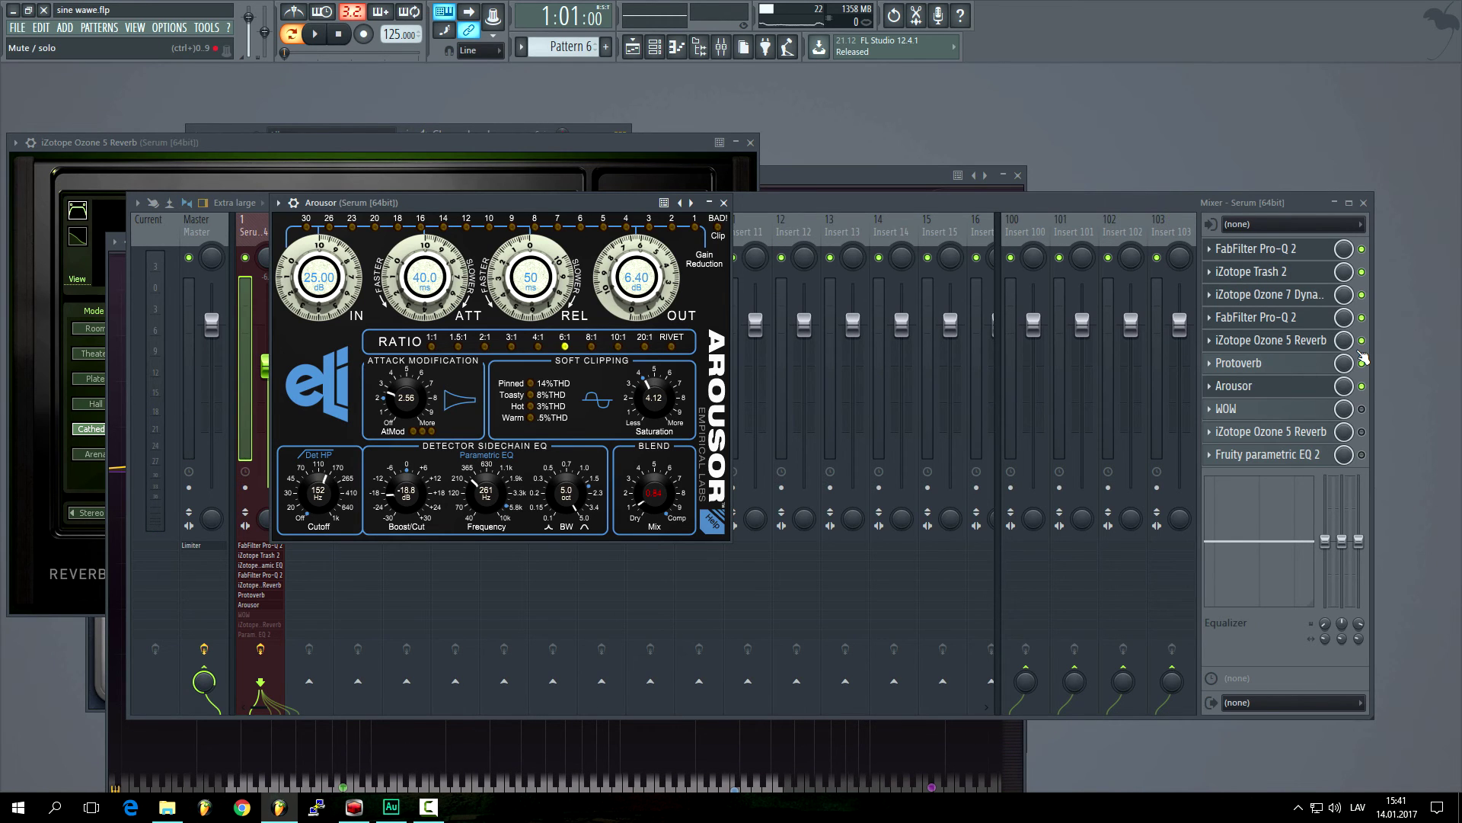
Step: Enable and open WOW and the second iZotope Ozone 5 Reverb on the Serum track
click(1362, 408)
click(1326, 418)
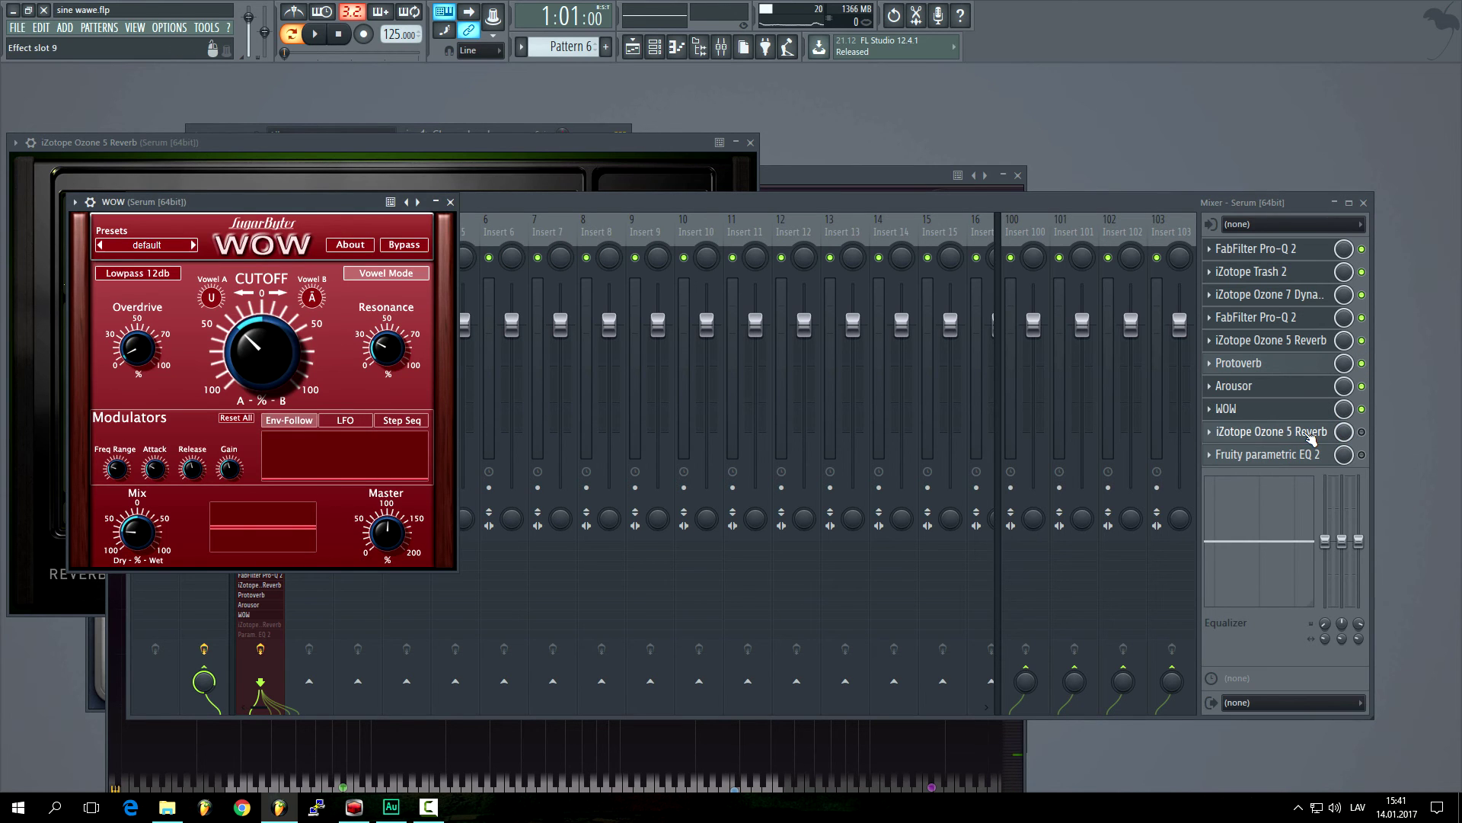
click(1308, 433)
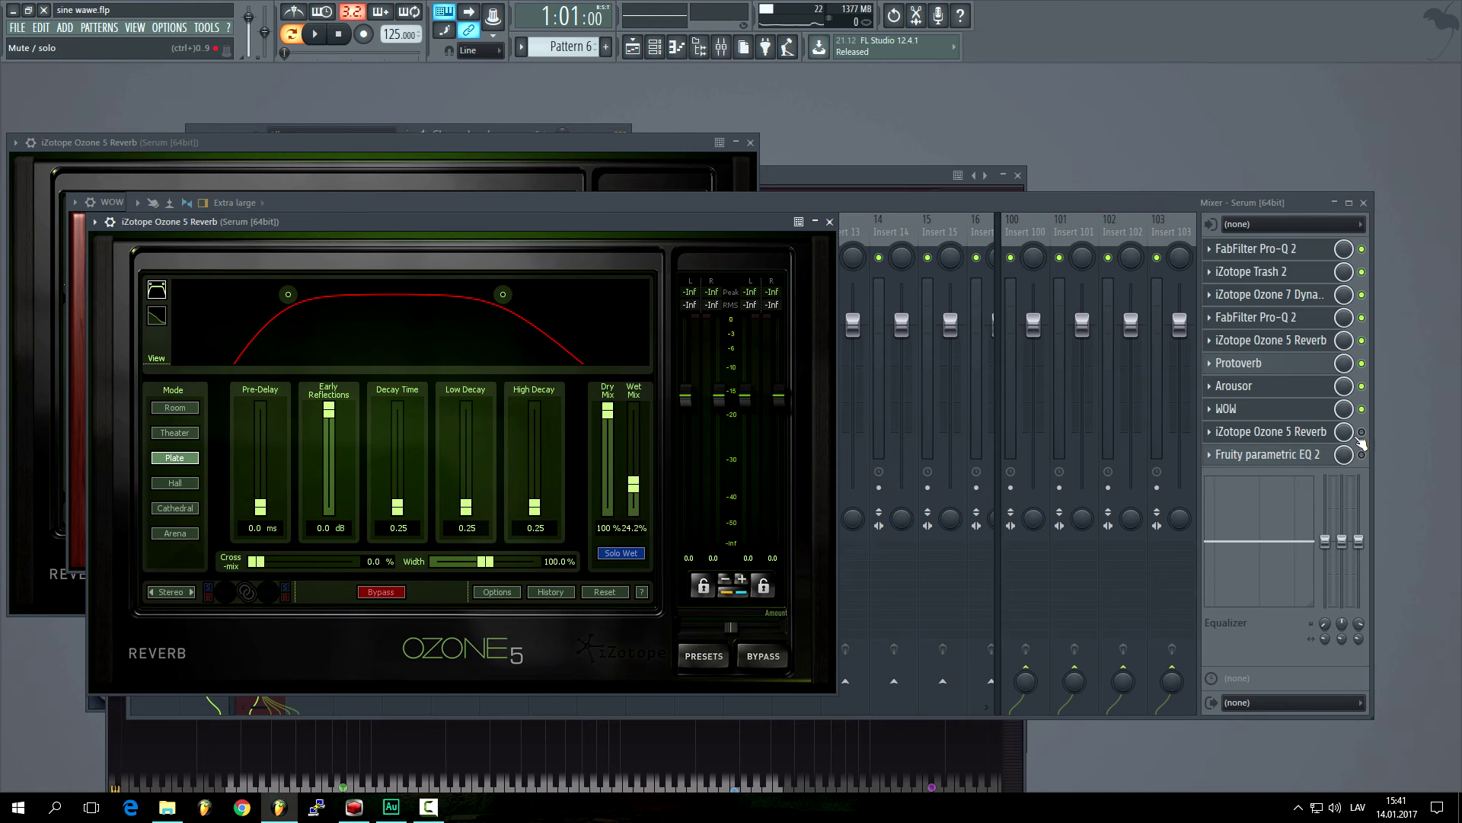
click(1362, 431)
Step: Bring up the second iZotope Ozone 5 Reverb and listen to Pattern 6 through it
click(1305, 432)
click(1306, 433)
click(1305, 433)
click(325, 37)
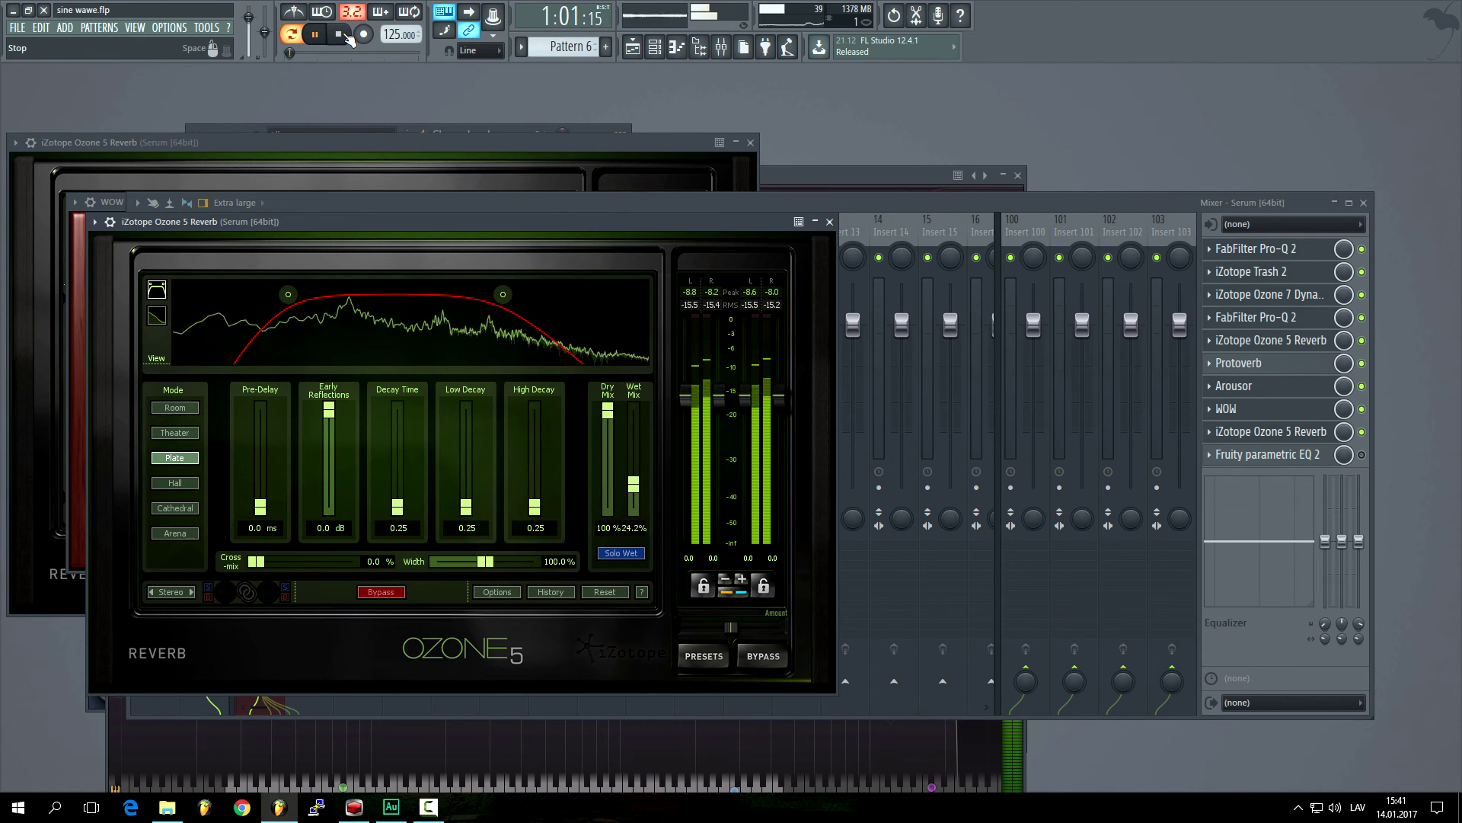
click(345, 35)
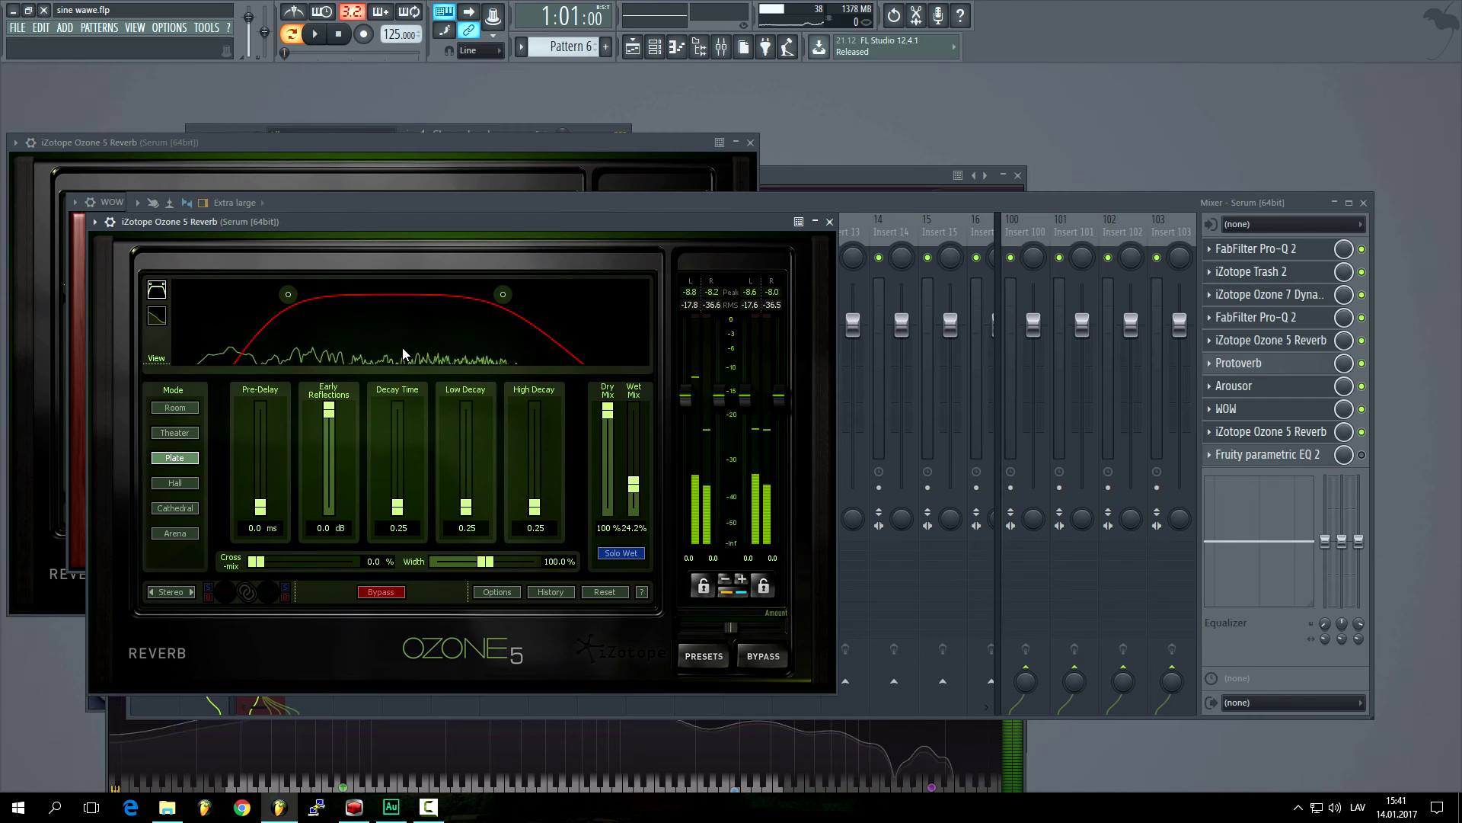
Step: View Fruity parametric EQ 2, enable it and briefly play Pattern 6 through the complete effects chain
click(1324, 458)
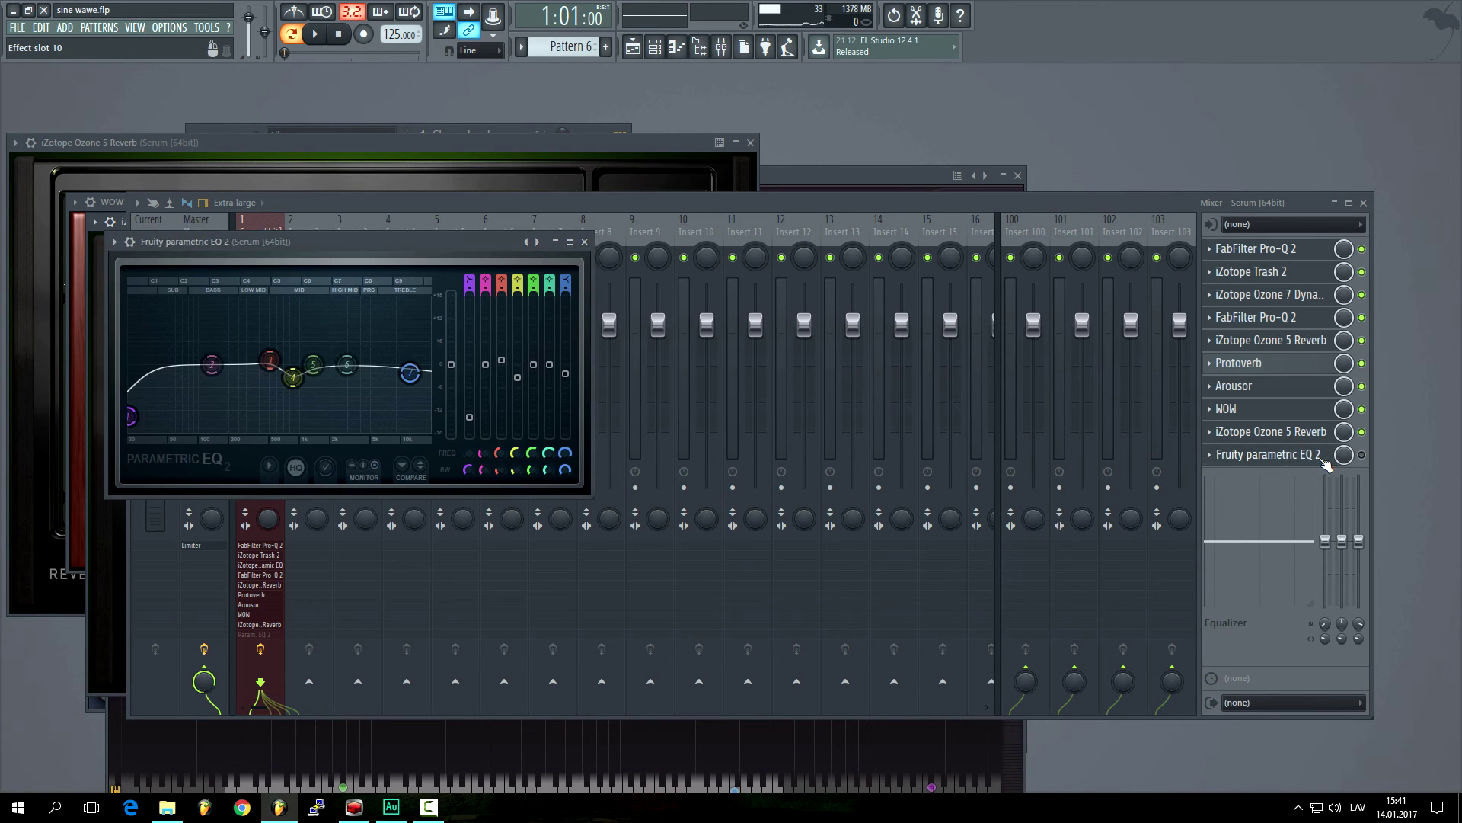
click(1363, 455)
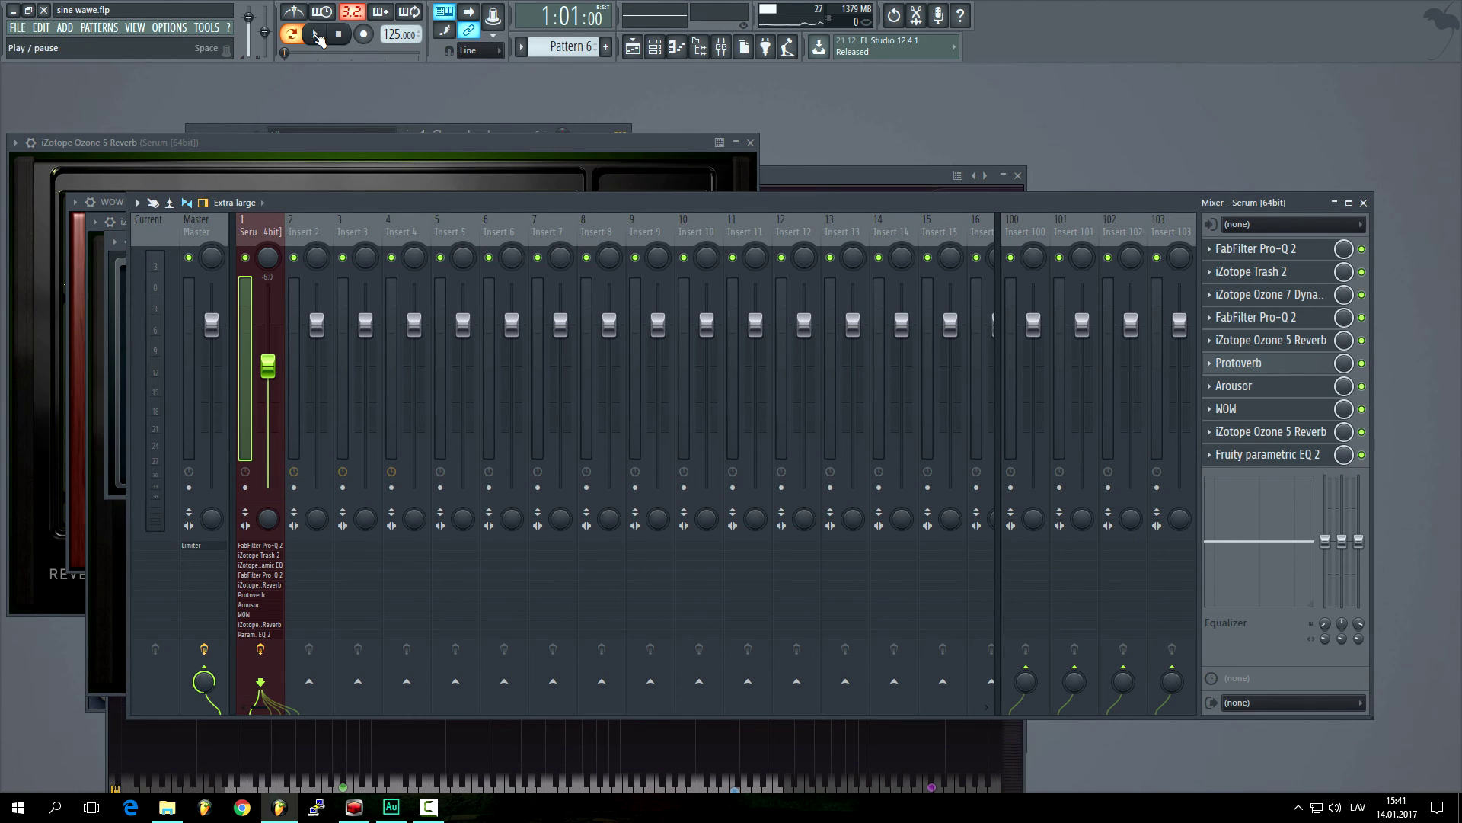
click(319, 35)
click(339, 33)
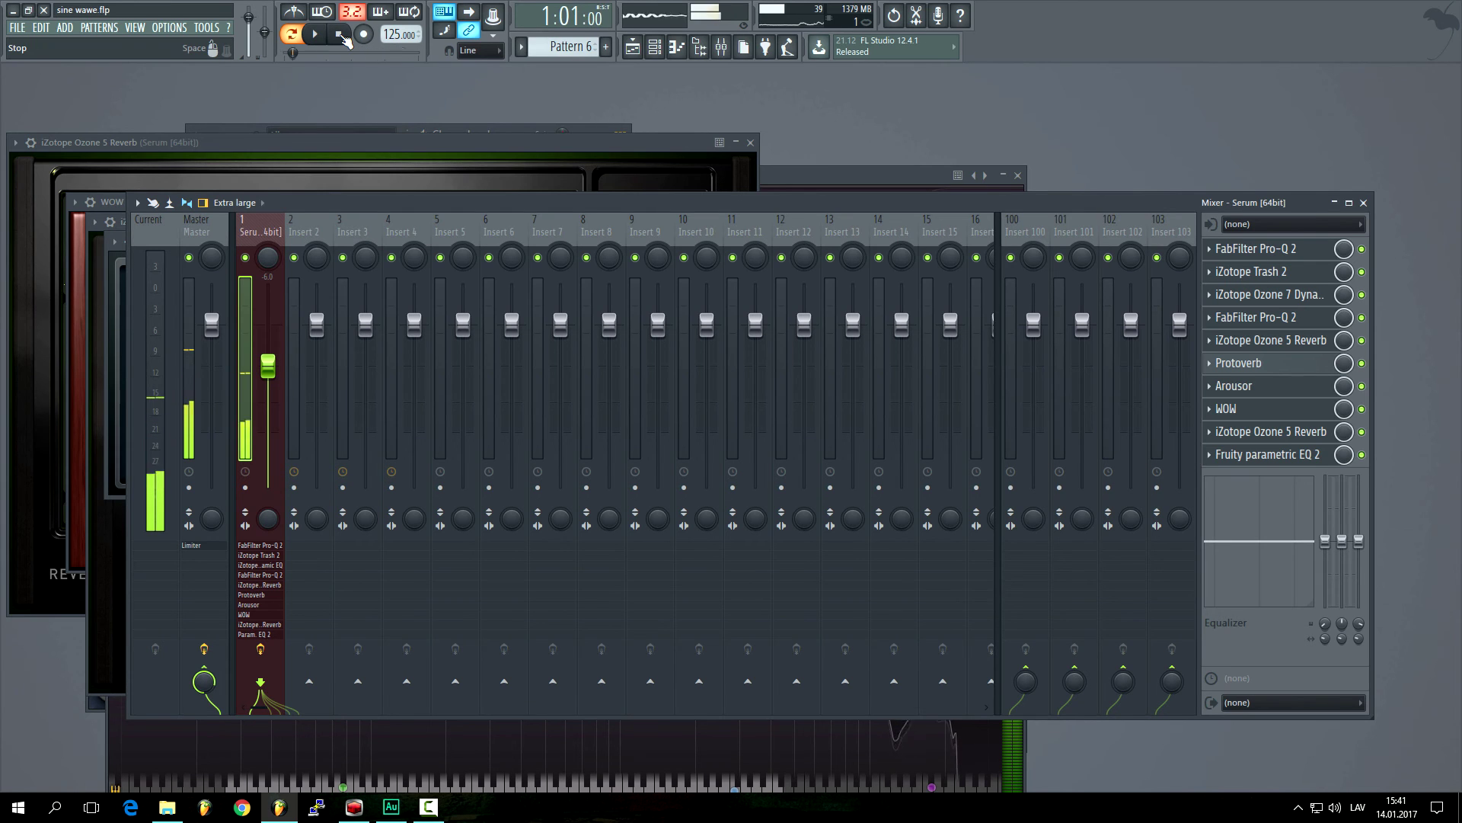
Step: Open Pattern 6 in the Serum piano roll and audition the D3 key, adding and deleting a trial F3 note
click(509, 128)
click(509, 172)
scroll(499, 174, down, 3)
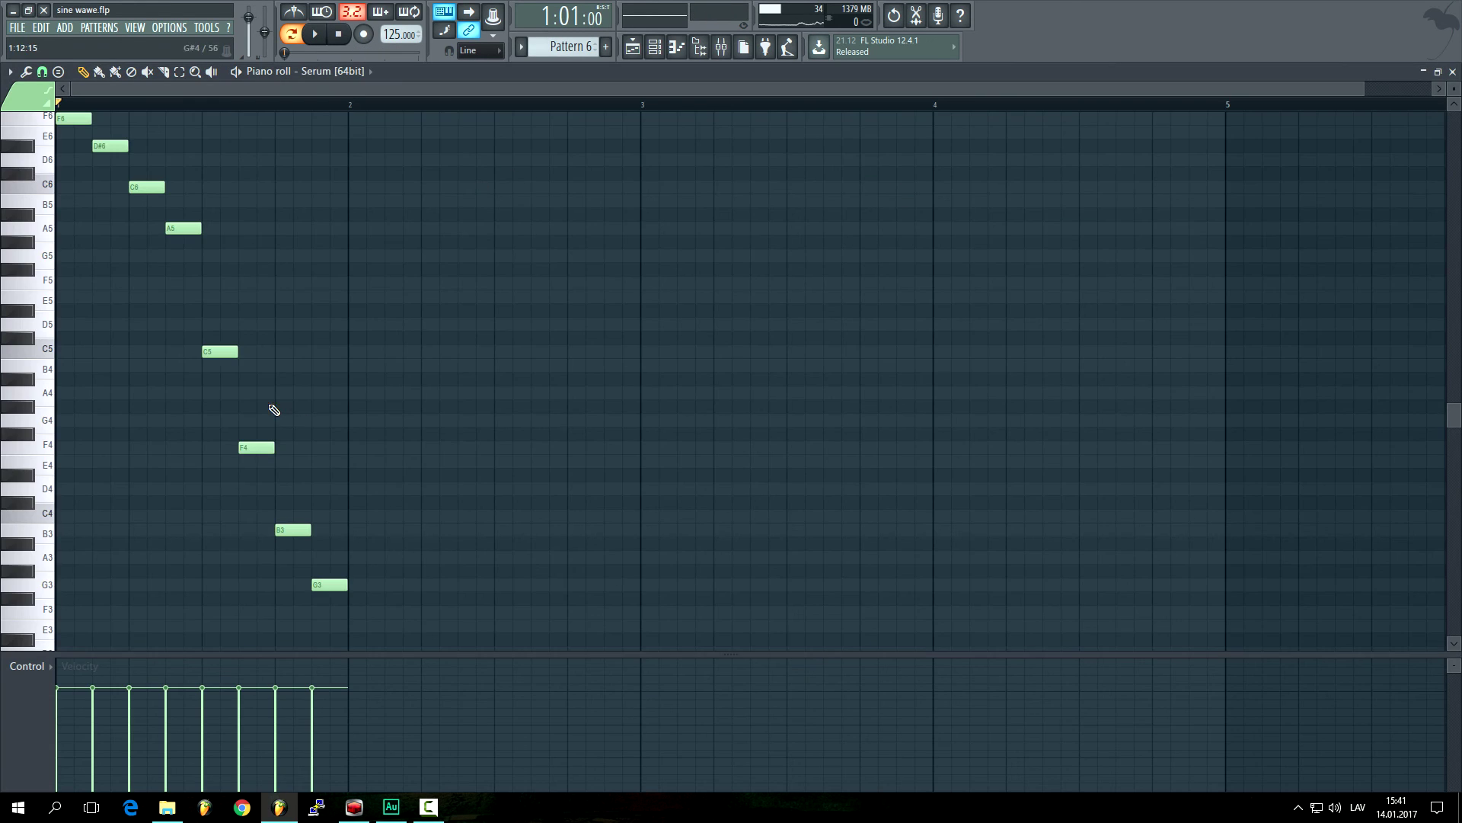
scroll(268, 404, down, 5)
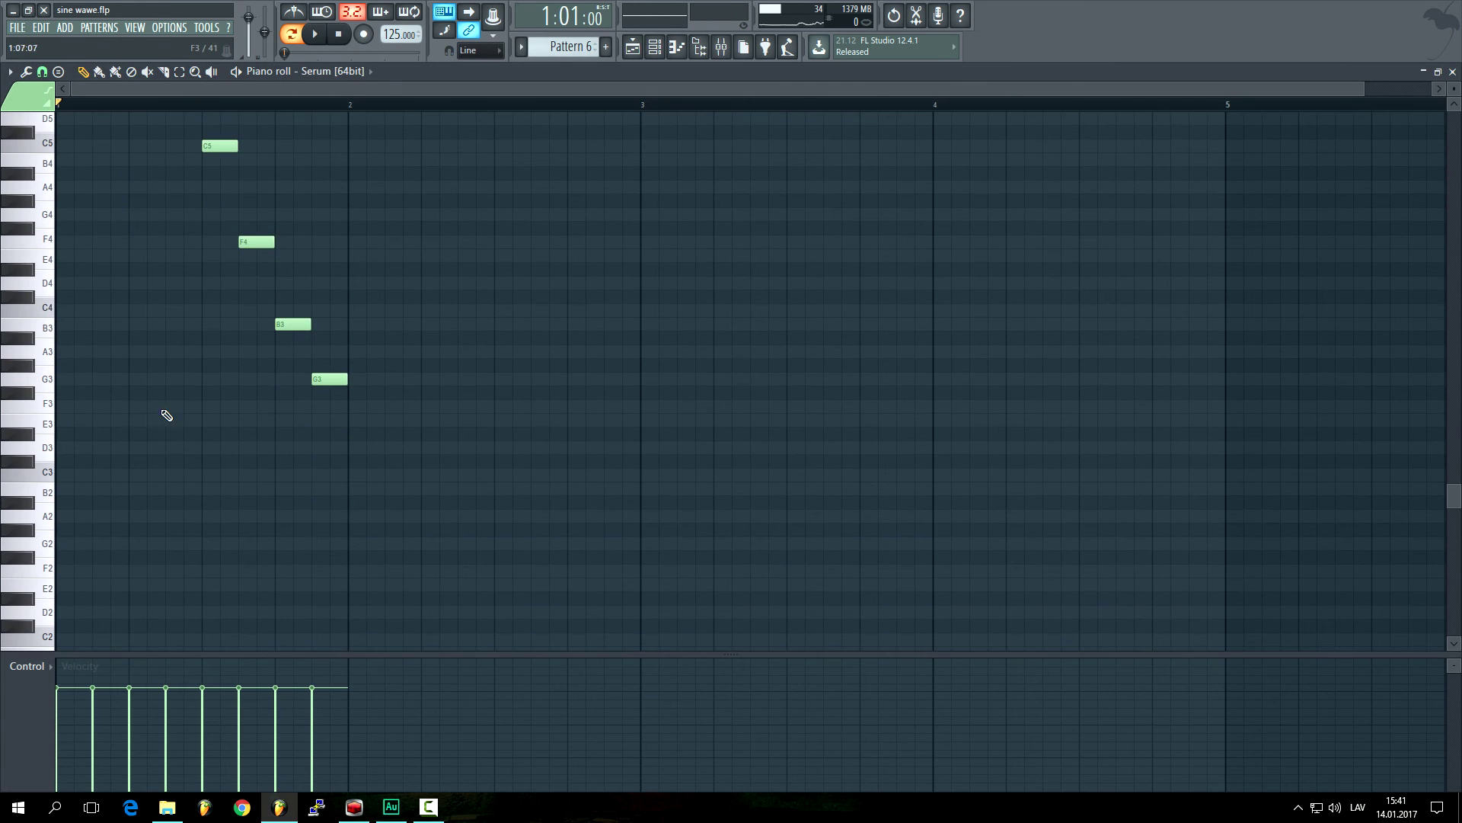
click(52, 450)
click(70, 406)
click(52, 453)
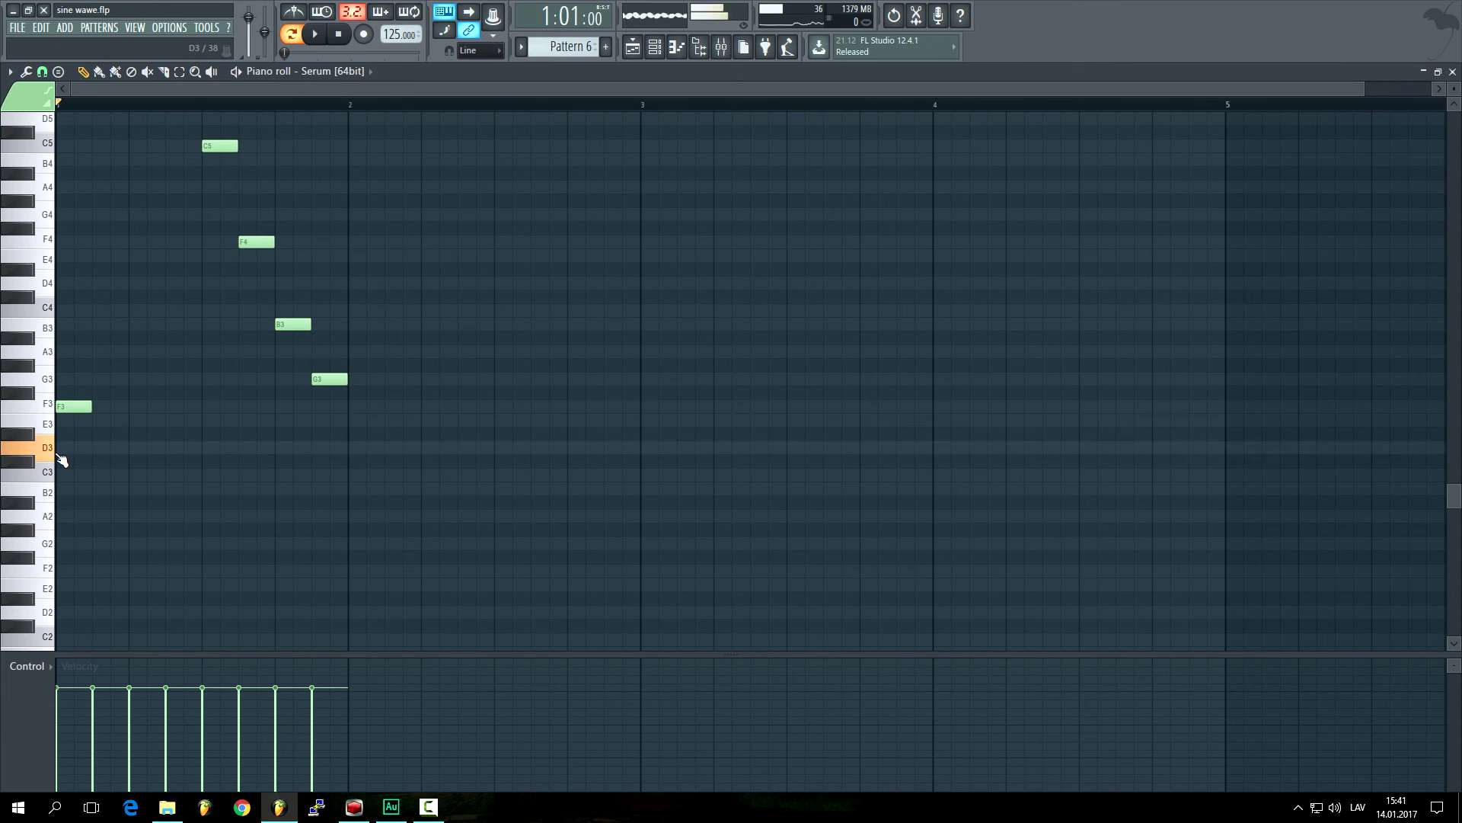
right_click(70, 404)
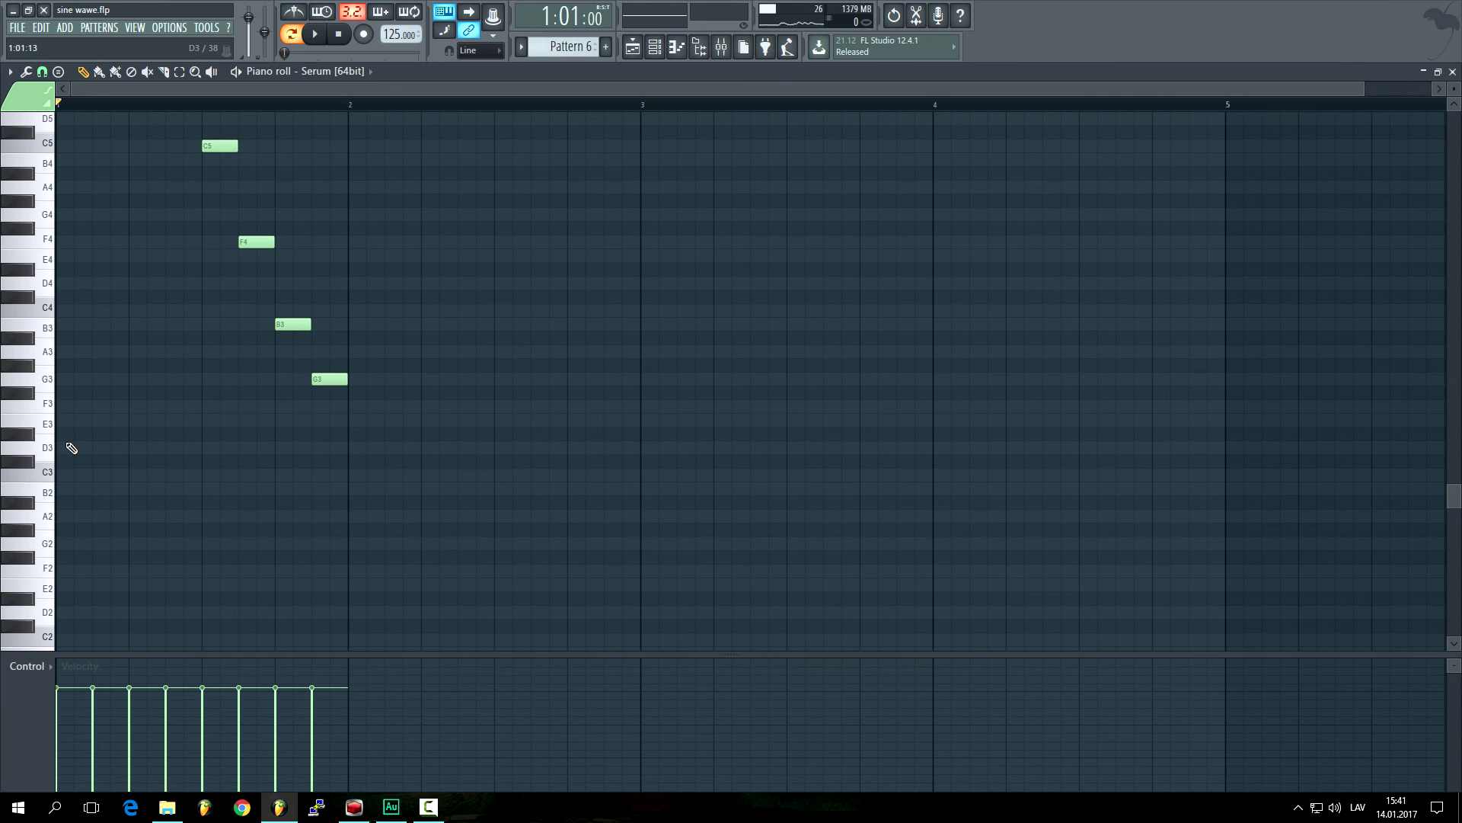
Step: Audition several lower and higher piano-roll keys, adding and deleting trial notes at the start of the first bar
click(53, 552)
click(53, 551)
click(53, 552)
click(52, 385)
click(49, 455)
click(50, 380)
click(53, 472)
click(79, 364)
right_click(82, 366)
click(66, 283)
right_click(75, 281)
click(44, 165)
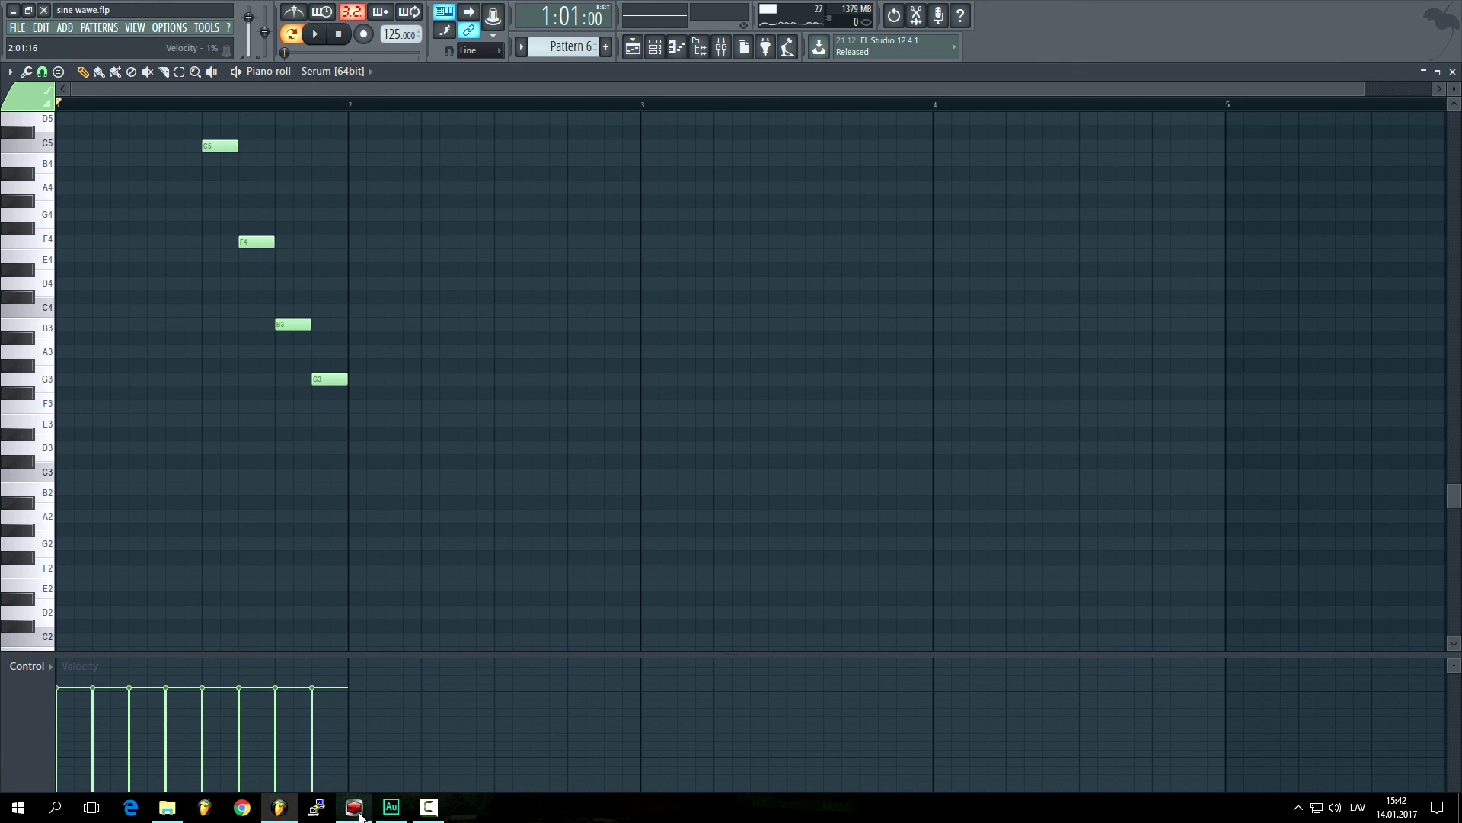
Step: Switch to Sound Forge Pro 11.0 and play a short section of Pyramid (Dirty South Remix), stopping it after a few seconds
mouse_move(354, 806)
click(358, 754)
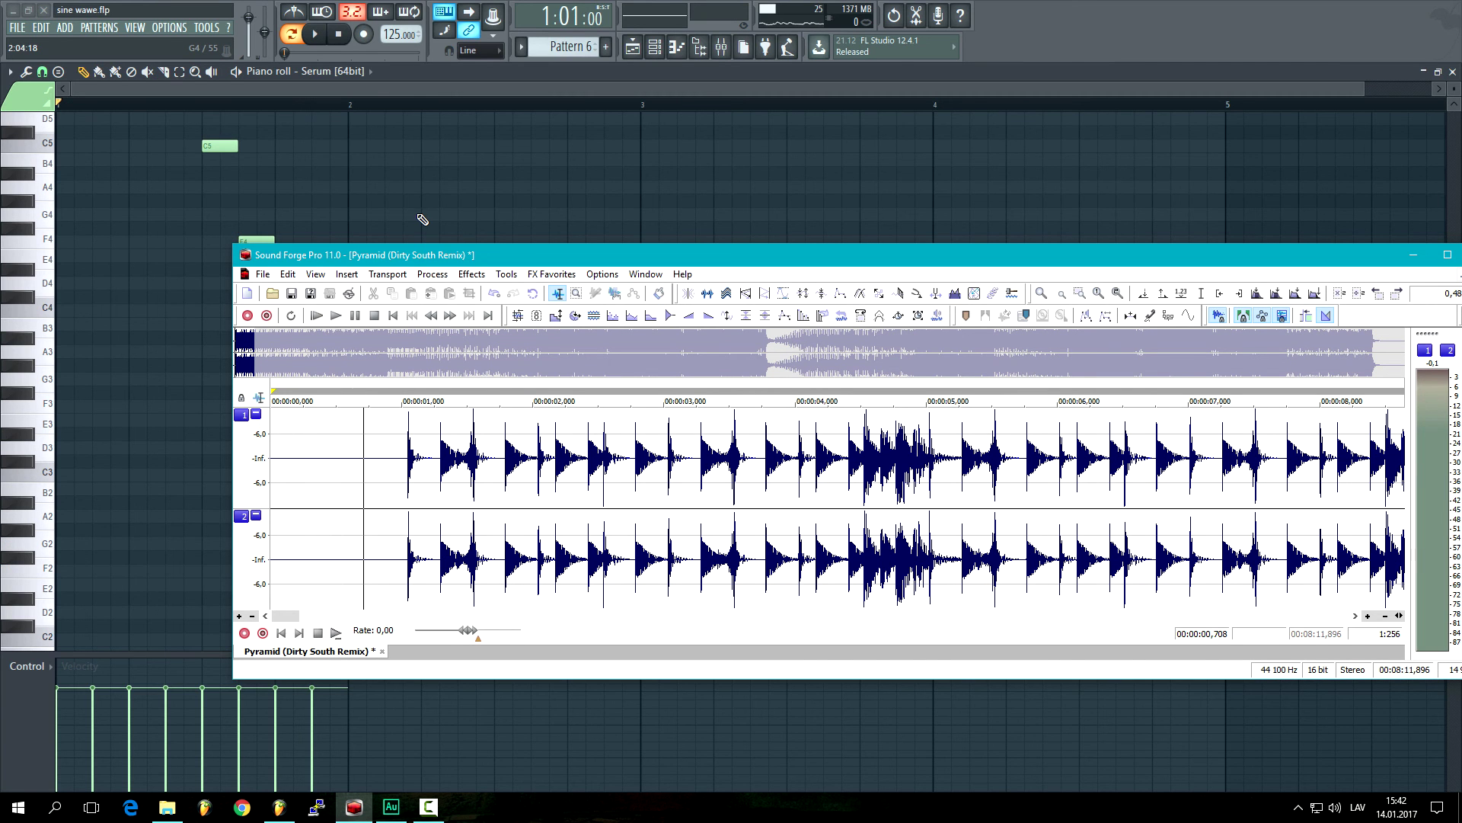
click(336, 317)
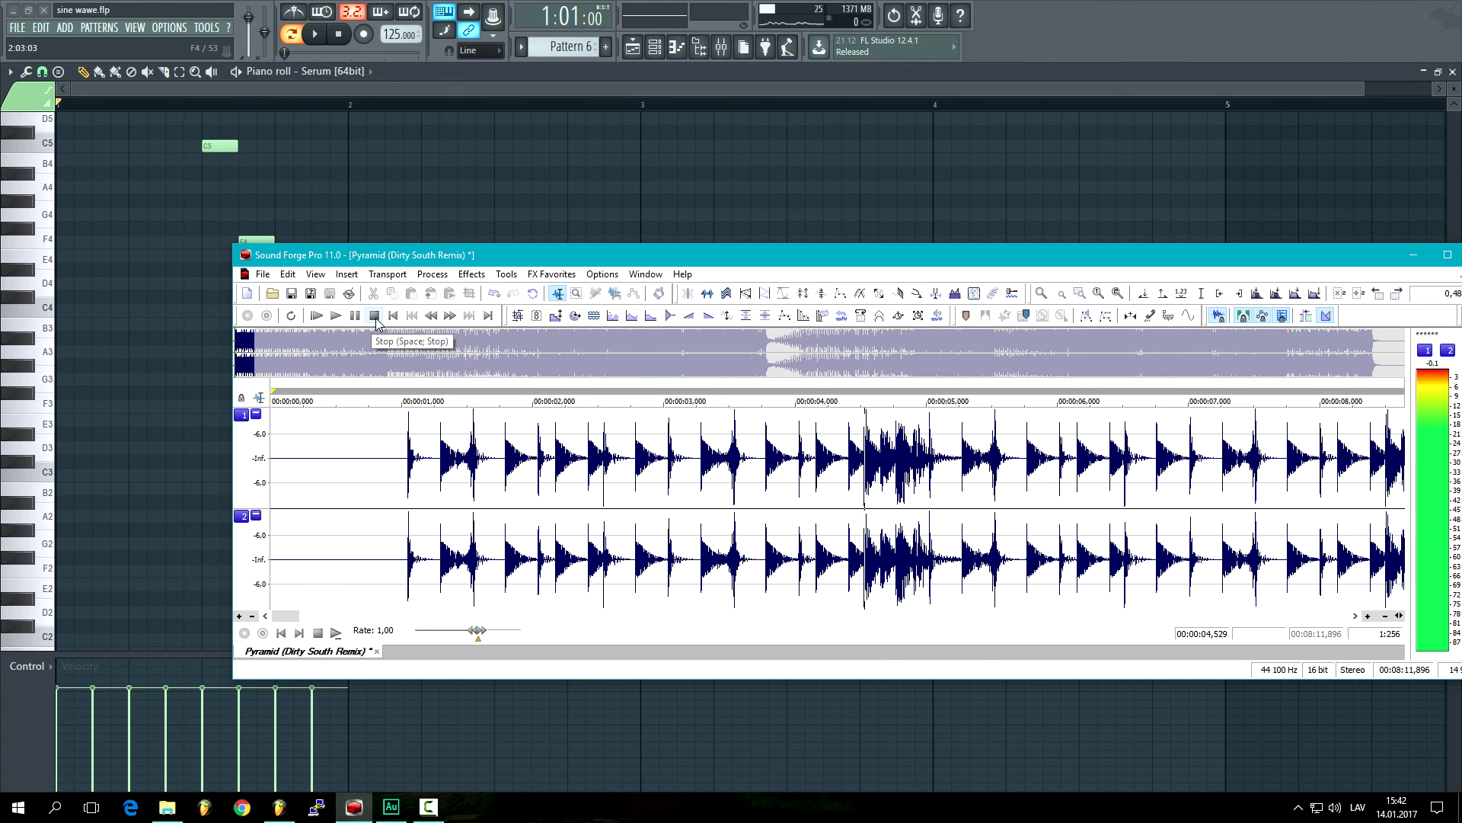
click(374, 315)
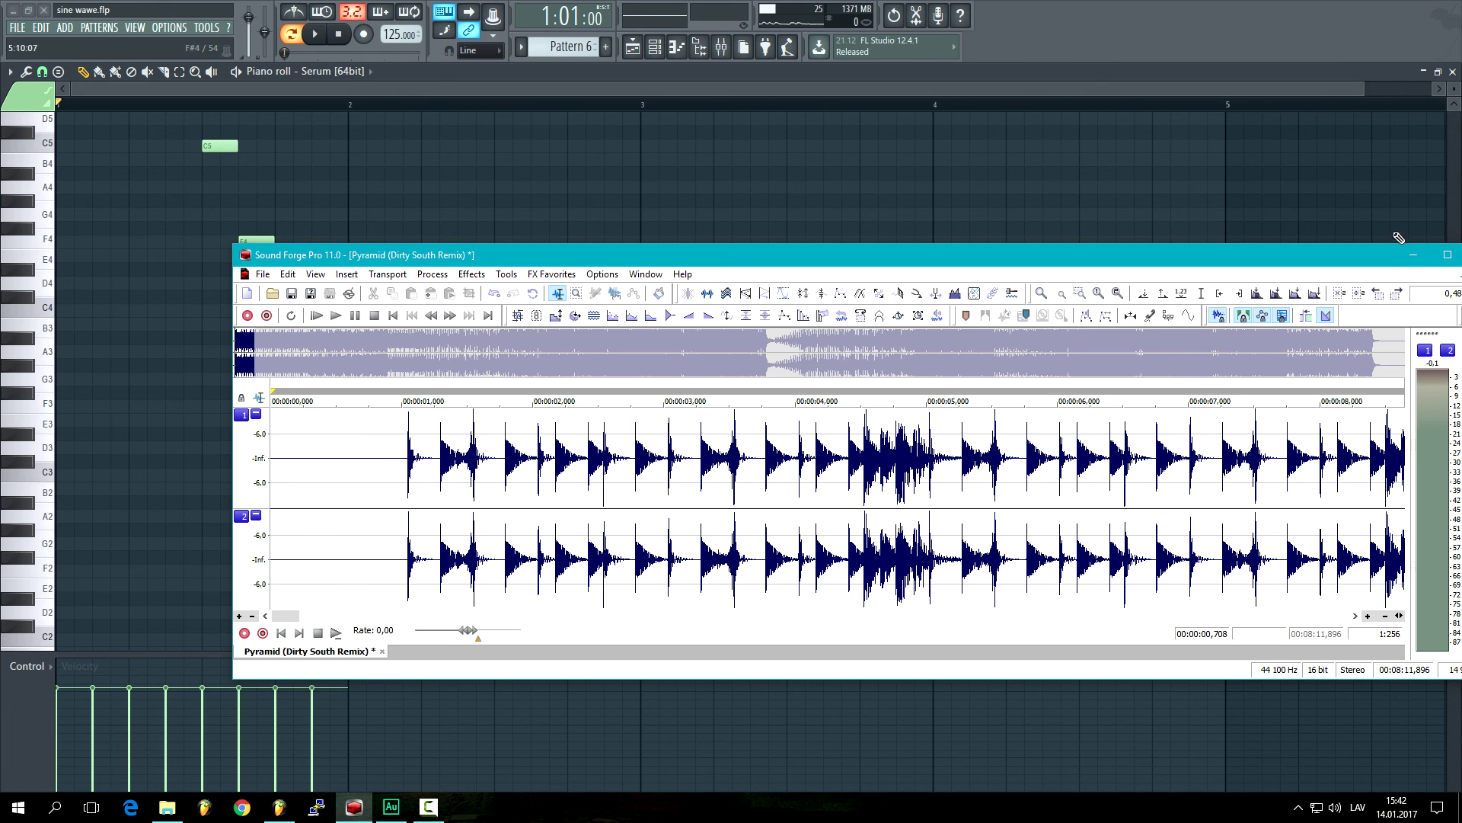
Step: Return from Sound Forge to FL Studio and review the Pattern 6 piano roll from its highest notes down to the low octaves
click(1413, 256)
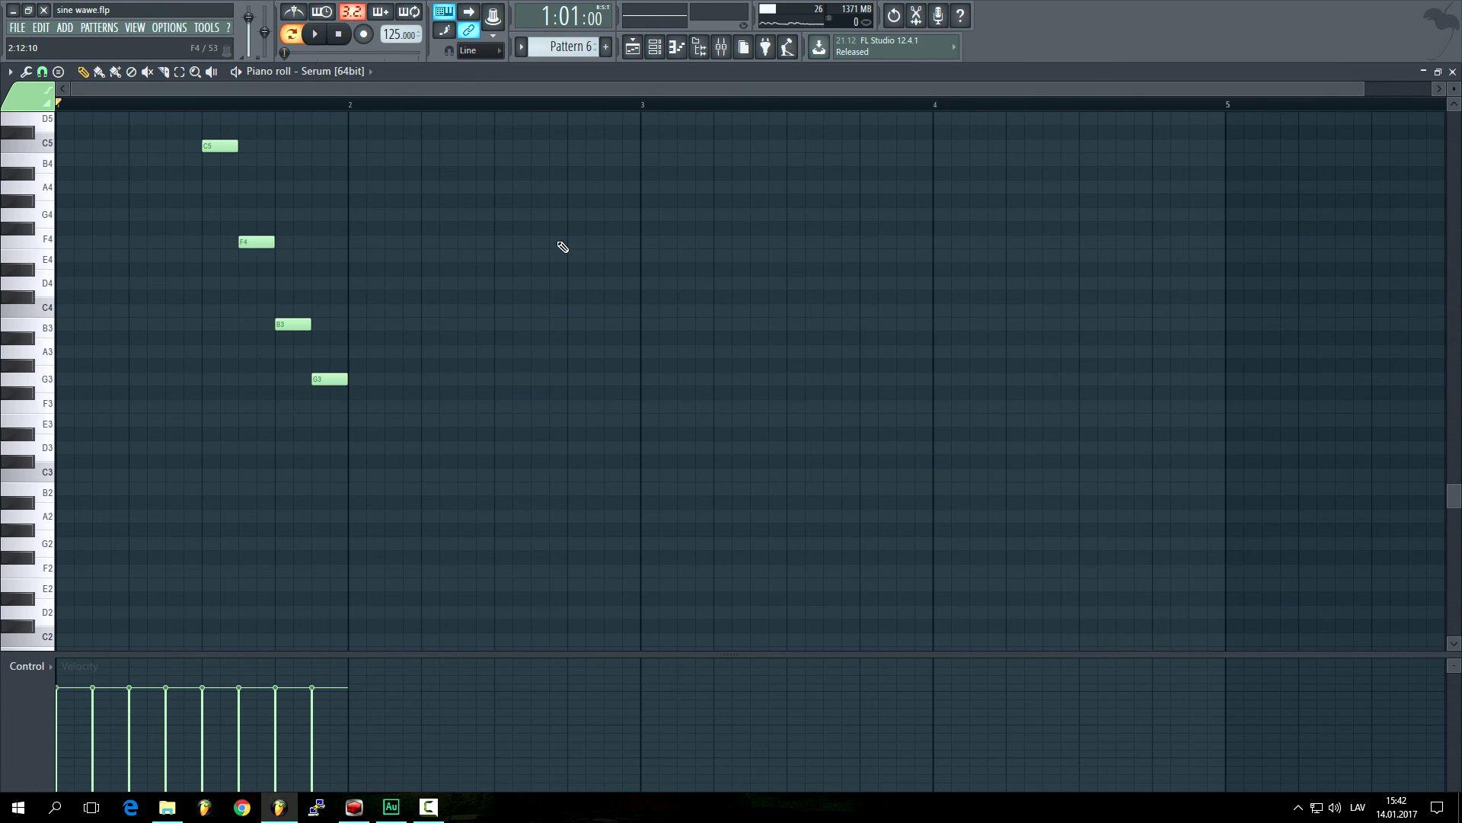
scroll(457, 329, up, 10)
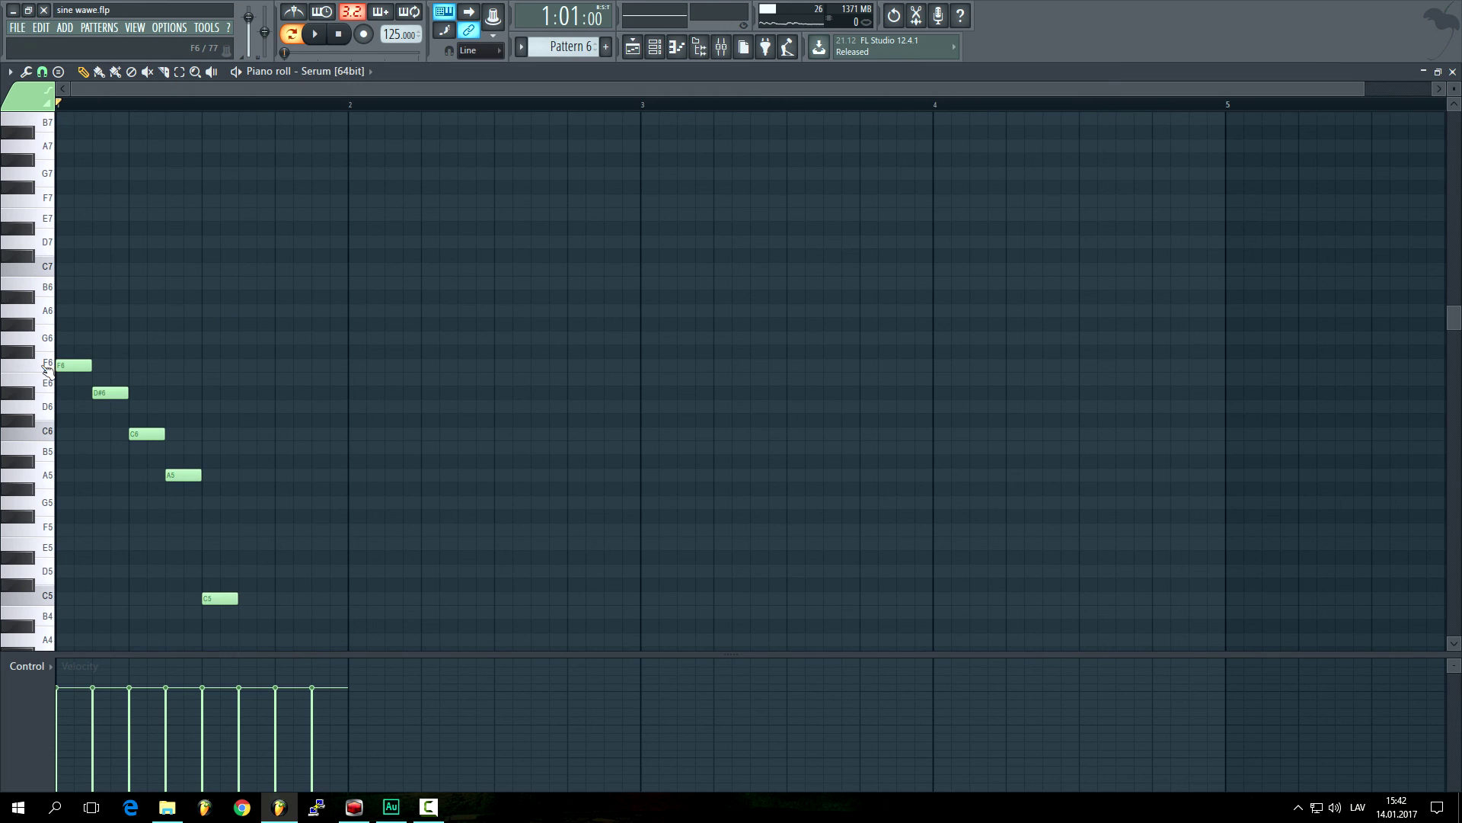
scroll(47, 371, down, 9)
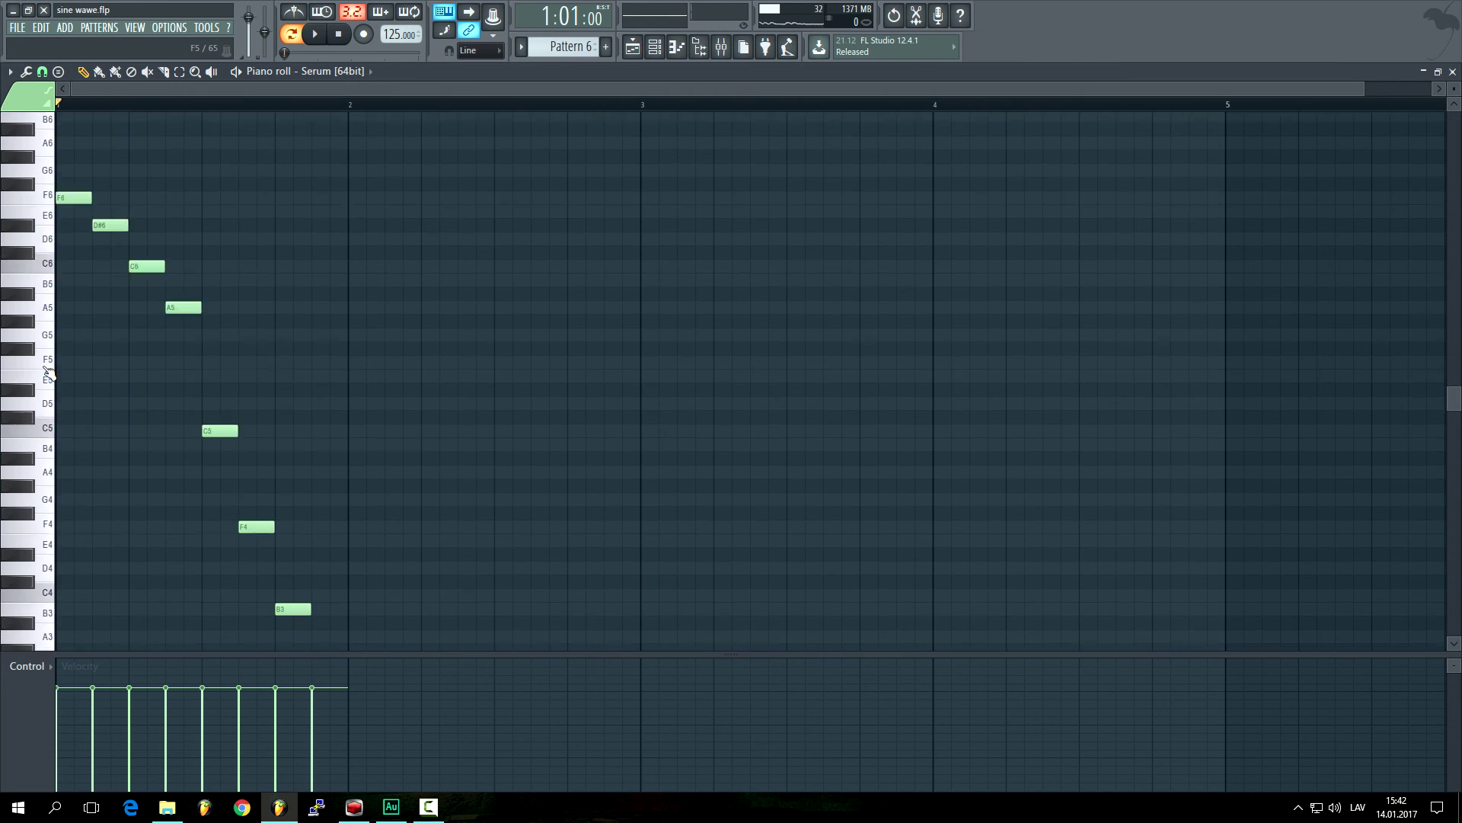
scroll(47, 374, down, 5)
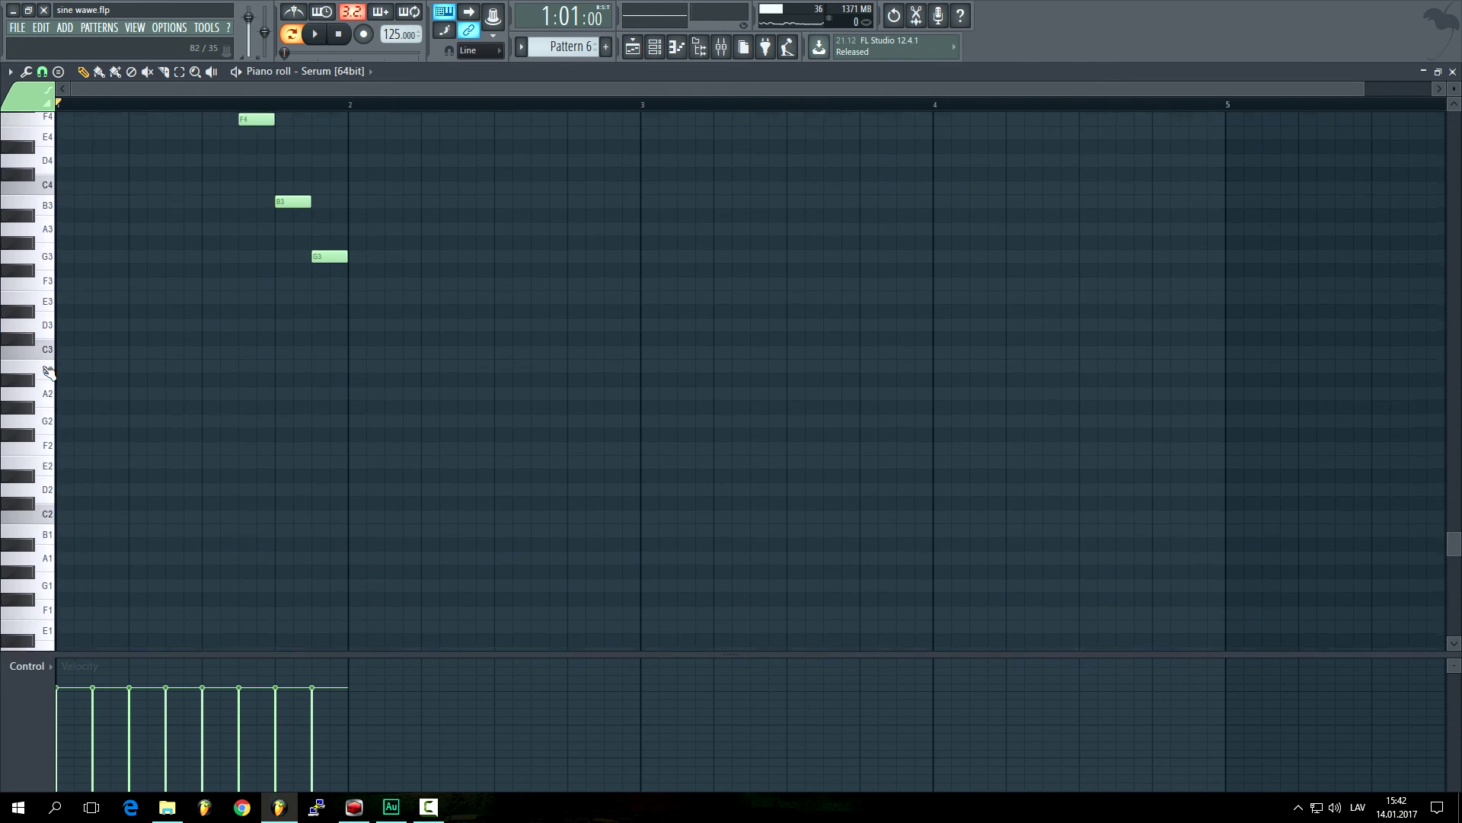
Step: Close the Pattern 6 piano roll and open the Serum plugin interface from its channel
click(1452, 71)
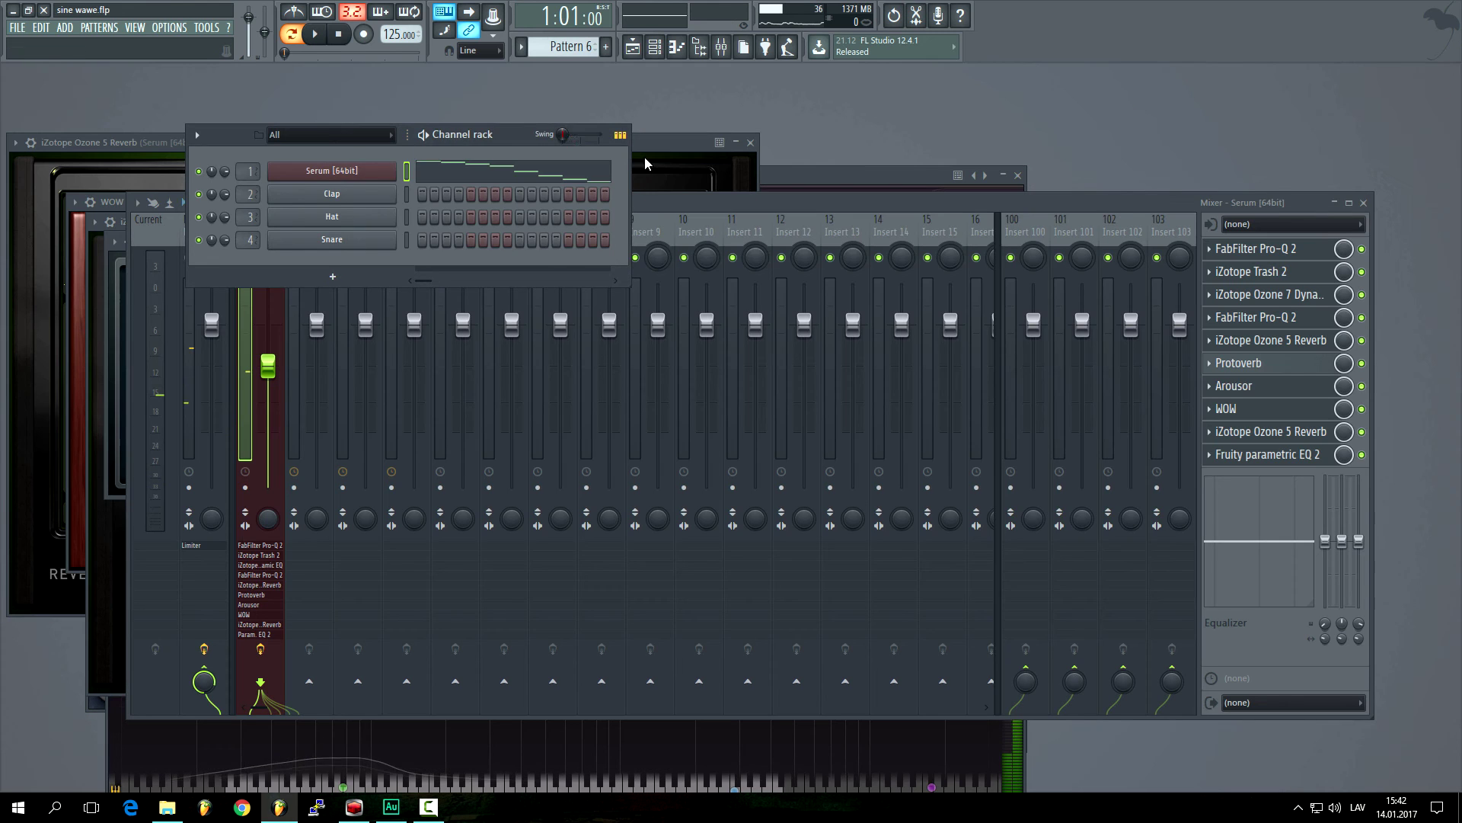
click(385, 172)
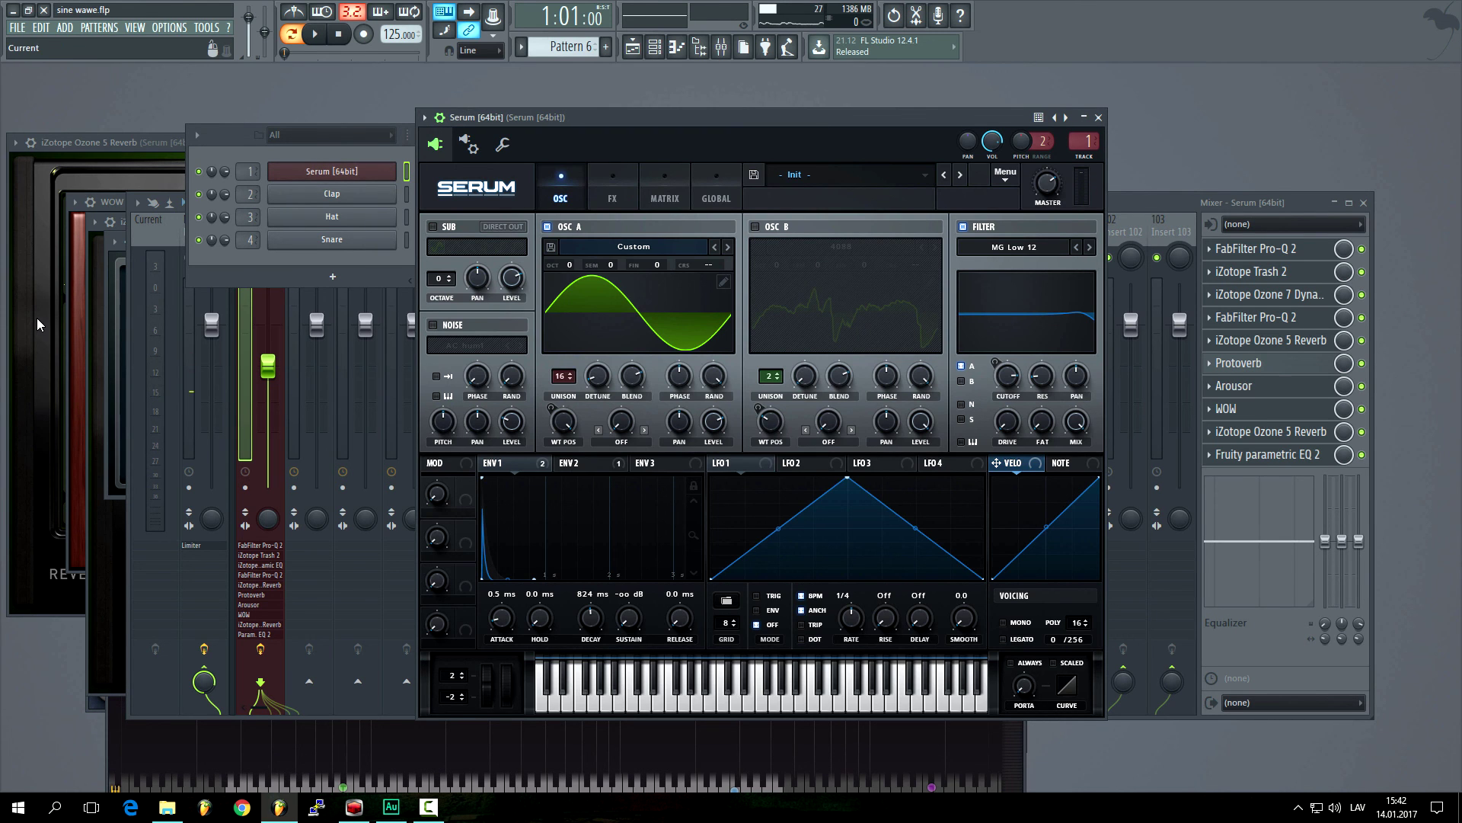